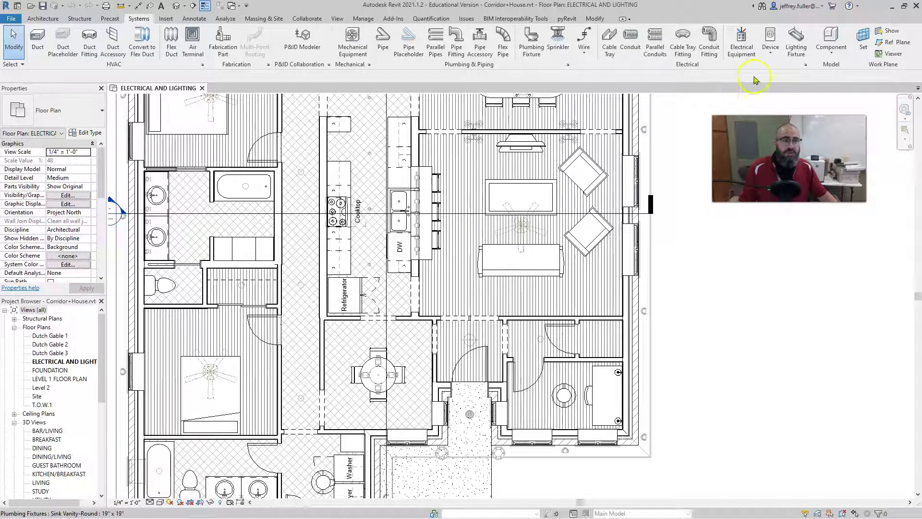
Step: Start placing an electrical fixture device and check which fixture types are already loaded in the project
left_click(775, 51)
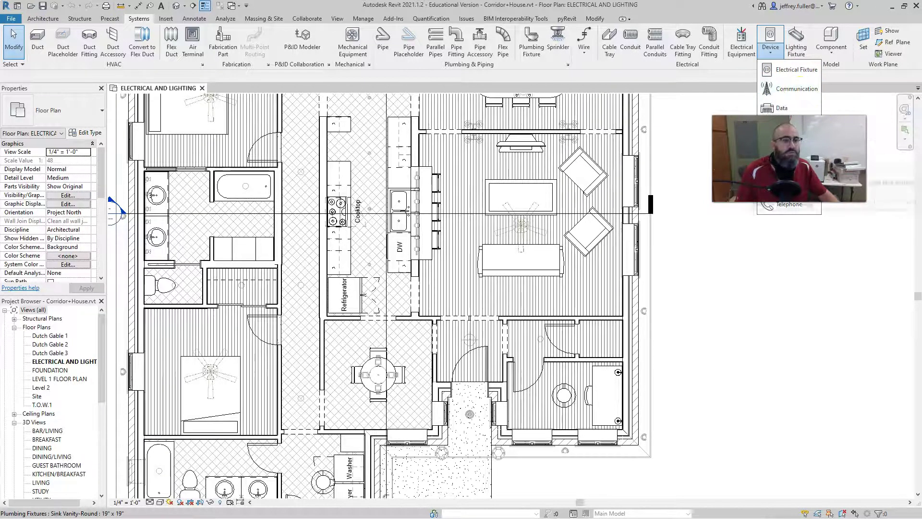
left_click(797, 70)
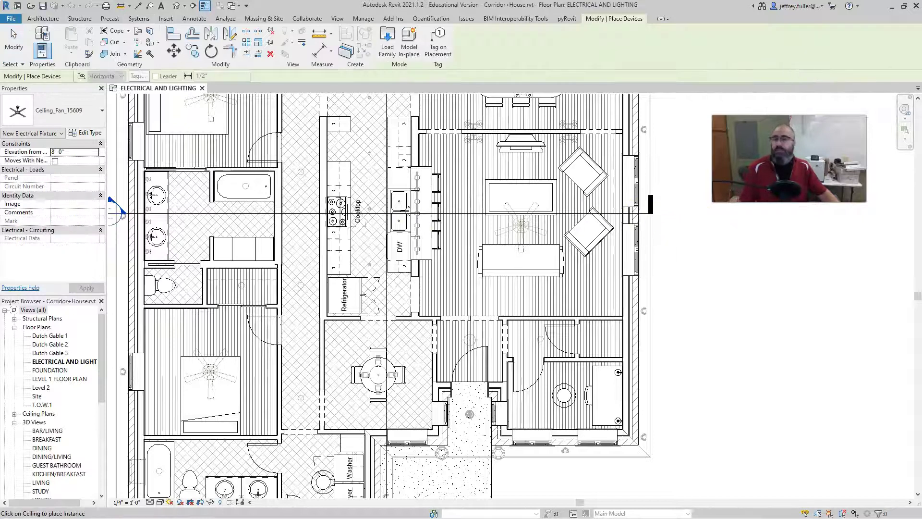
left_click(98, 111)
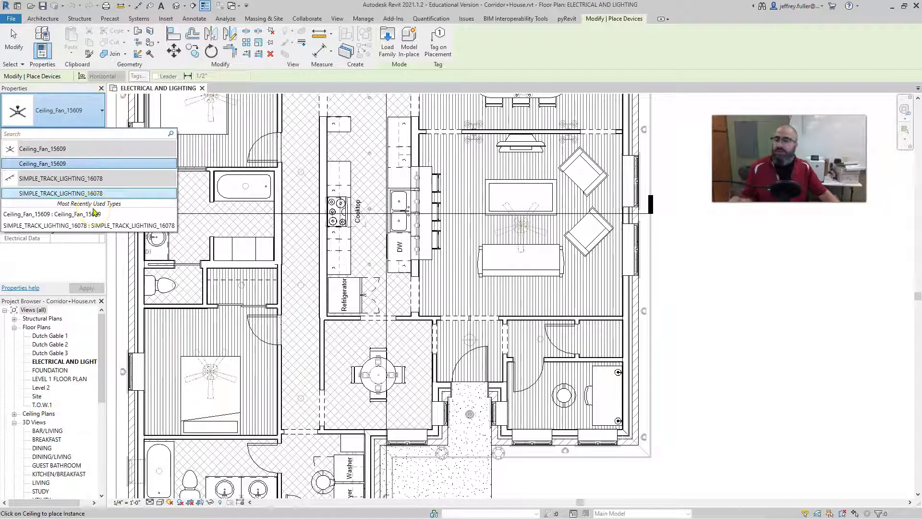
left_click(100, 122)
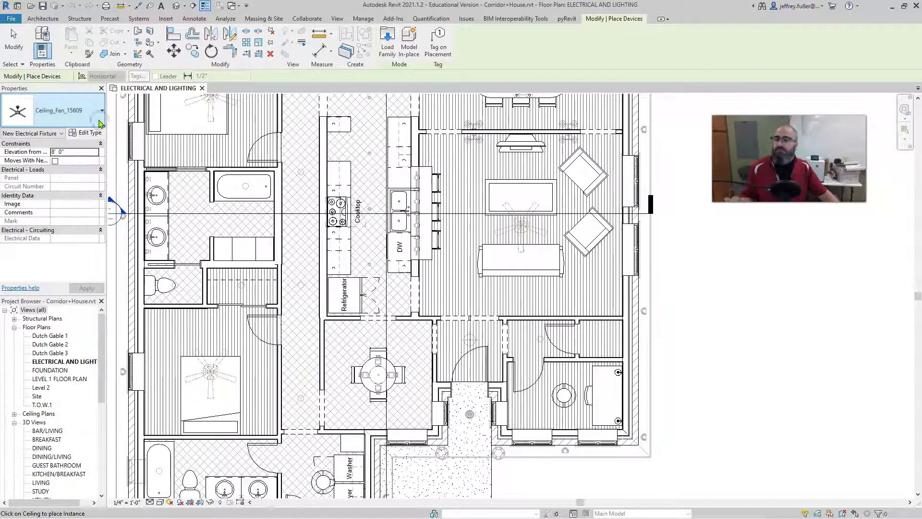
Step: Load the Outlet-Duplex.rfa family from the Terminals folder under Architectural, Electrical Power in the English-Imperial library
left_click(386, 54)
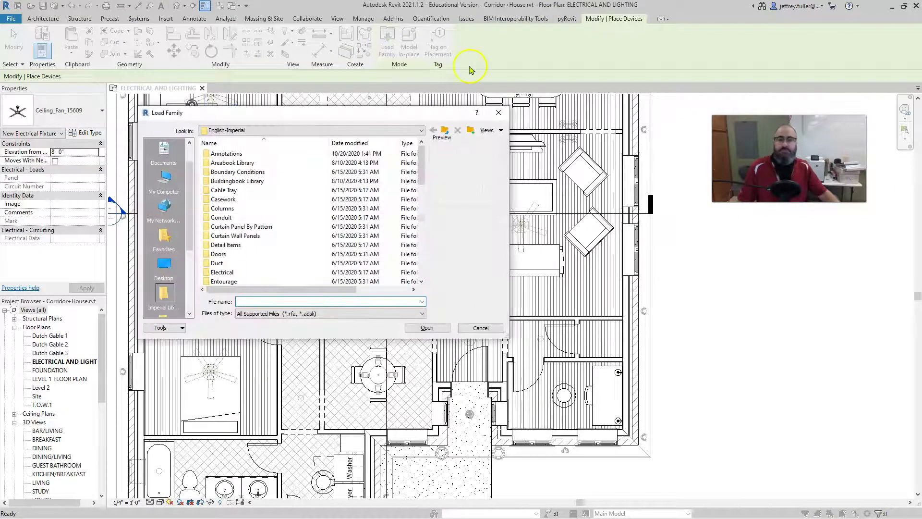
scroll(290, 192, "down", 2)
scroll(276, 177, "down", 1)
left_click(237, 189)
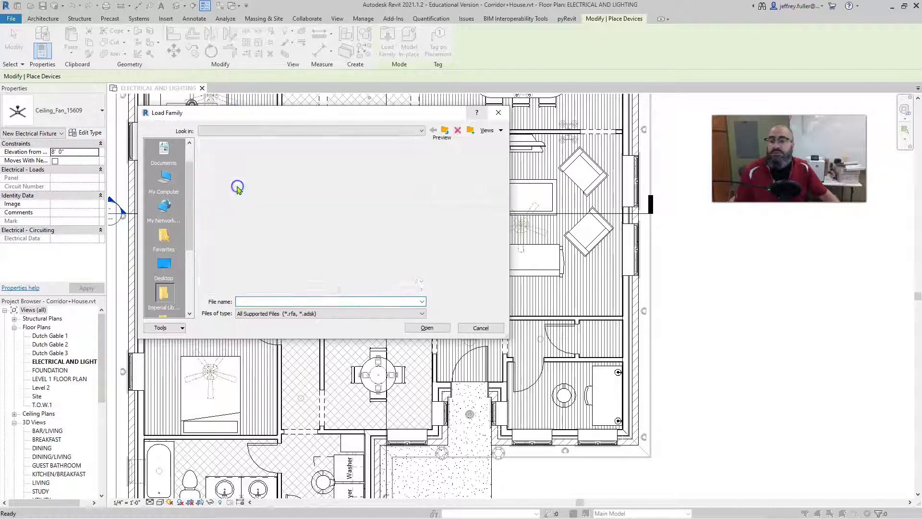
double_click(231, 154)
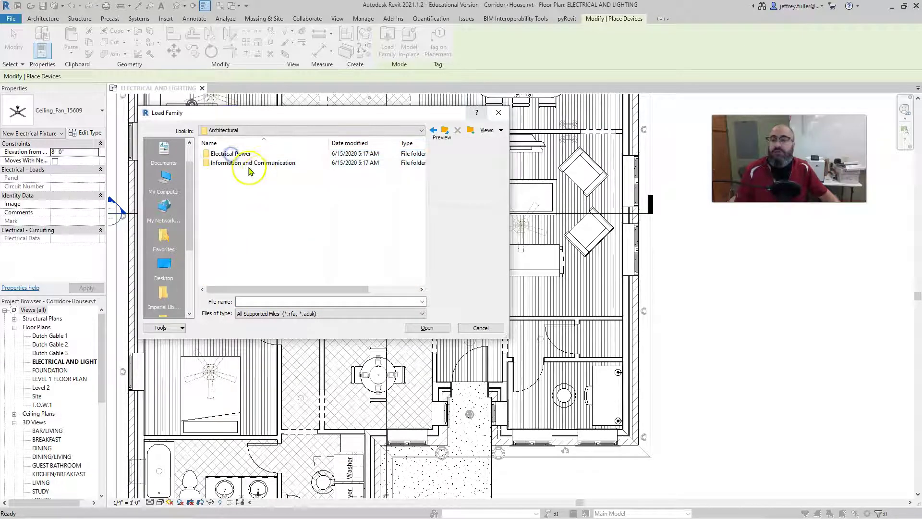
left_click(248, 162)
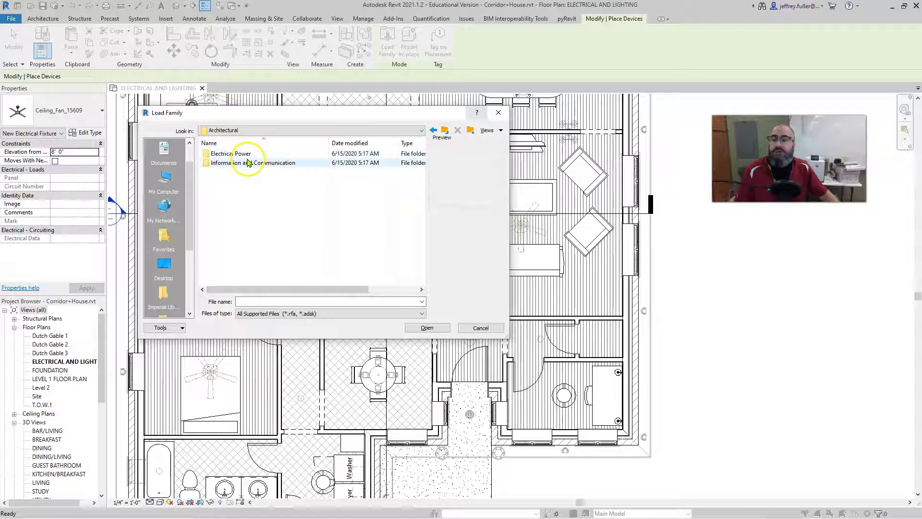
double_click(235, 154)
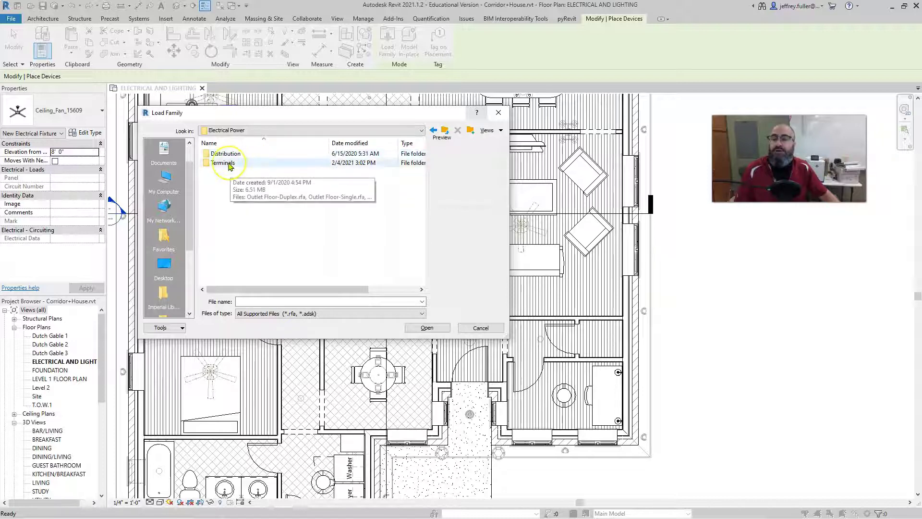
double_click(229, 166)
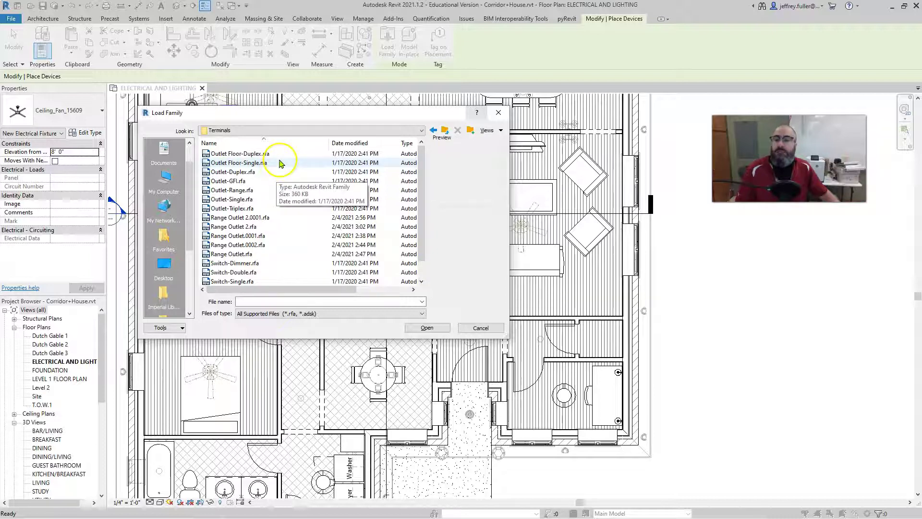
left_click(256, 165)
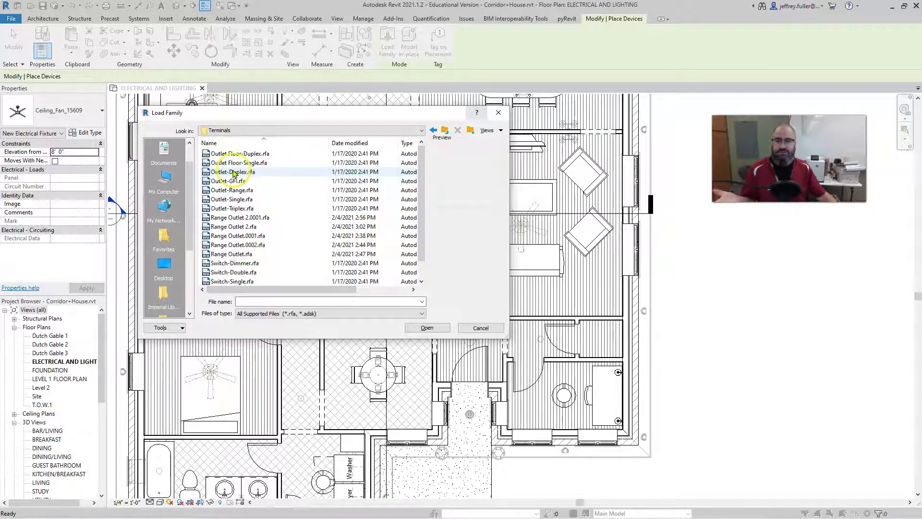
left_click(234, 172)
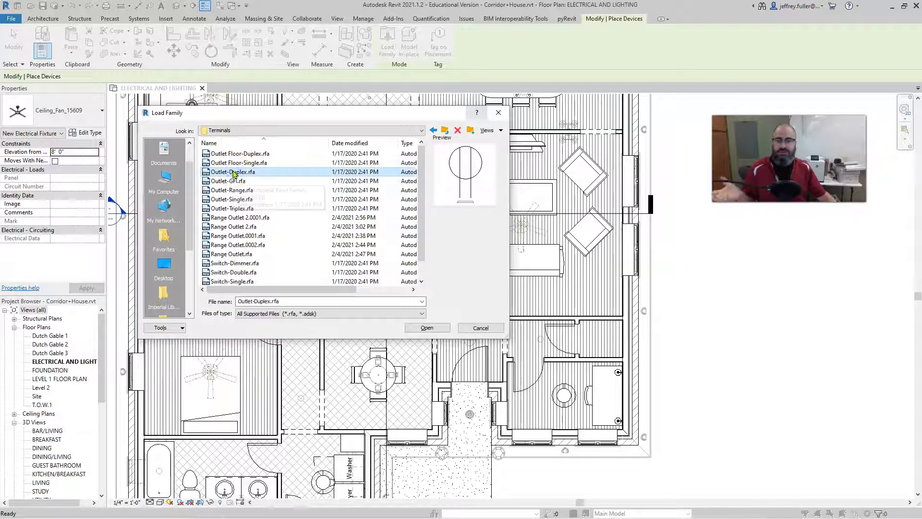
left_click(427, 328)
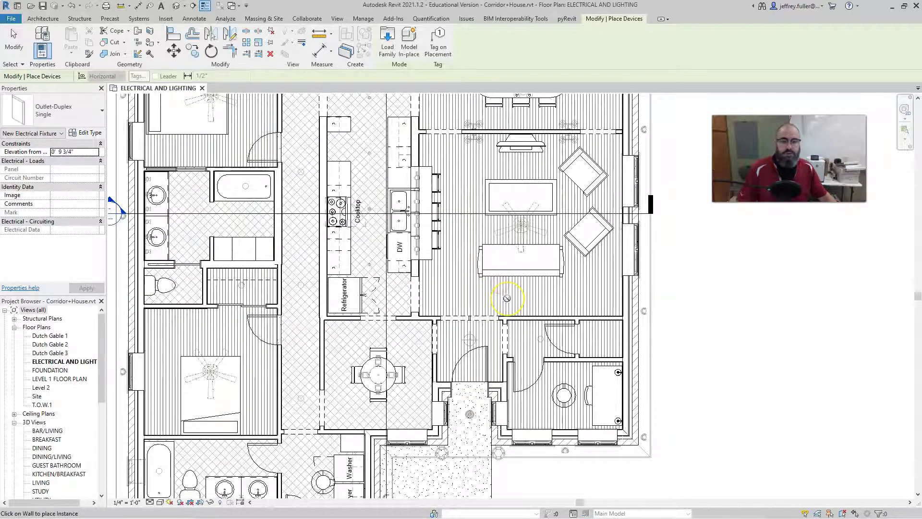
Step: Place a single duplex outlet on the living room's lower wall behind the sofa, just left of the closet partition
left_click(546, 313)
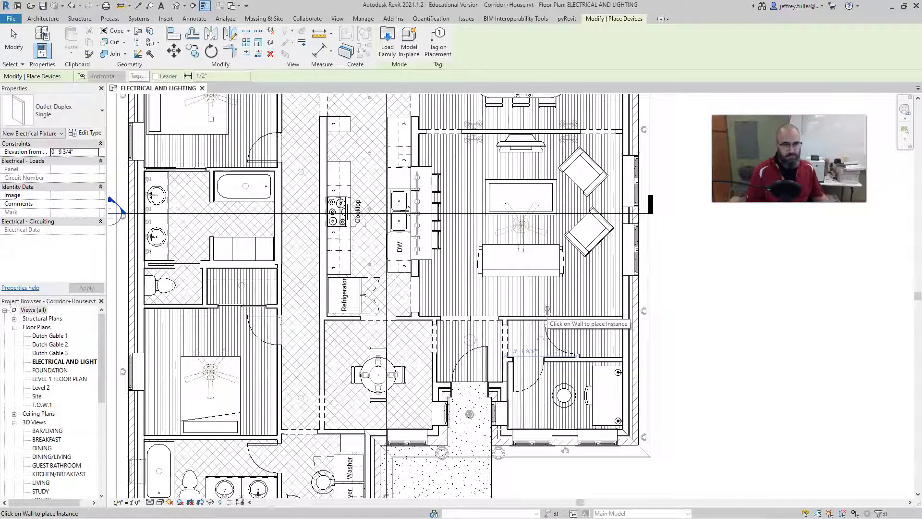
left_click(531, 317)
left_click(617, 310)
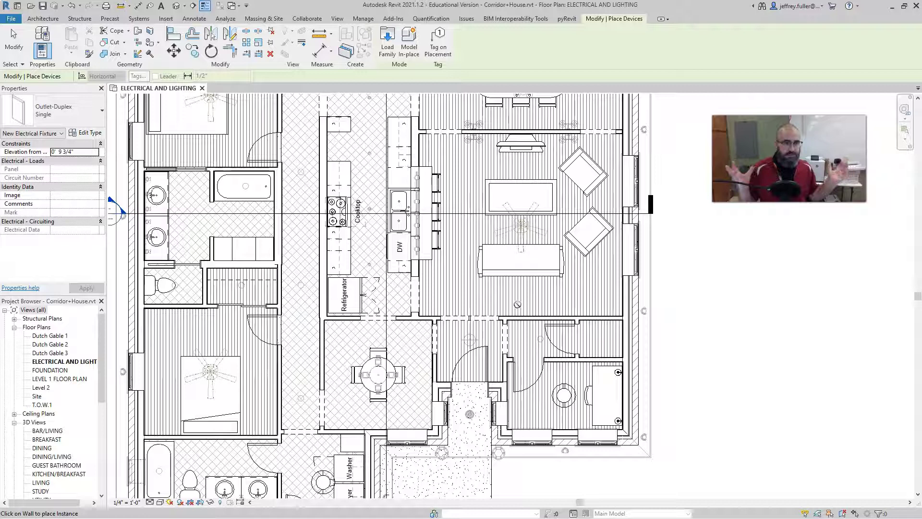
left_click(562, 304)
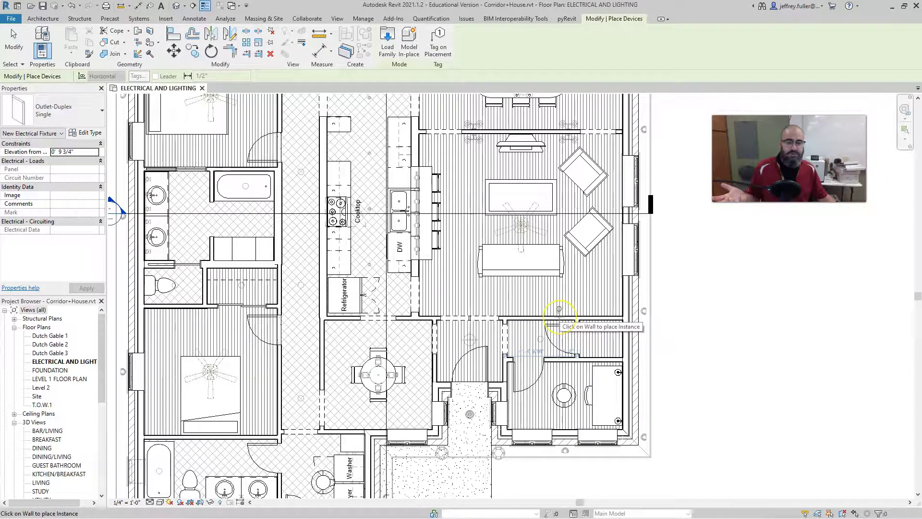
left_click(559, 309)
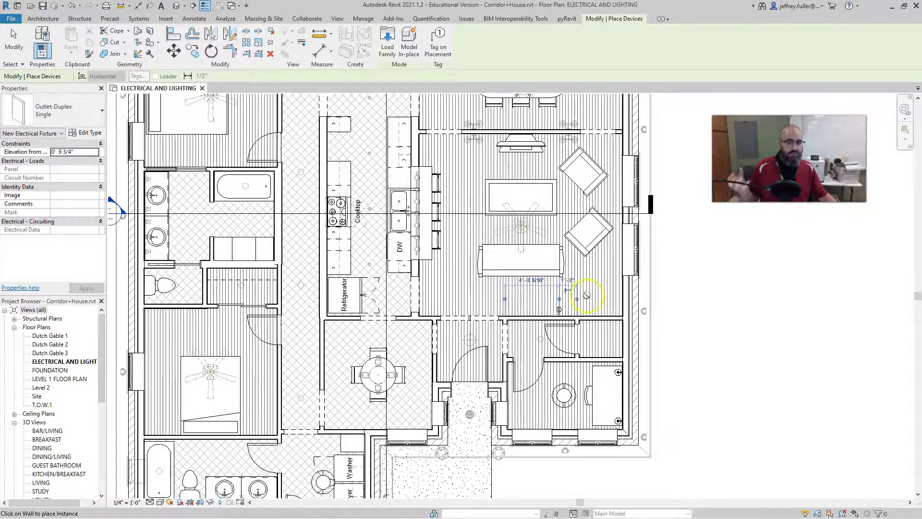
Step: Place duplex outlets on the living room's right wall between and above the windows, behind the TV, and at both ends of the bar wall
middle_click_drag(586, 292, 591, 342)
scroll(591, 342, "up", 1)
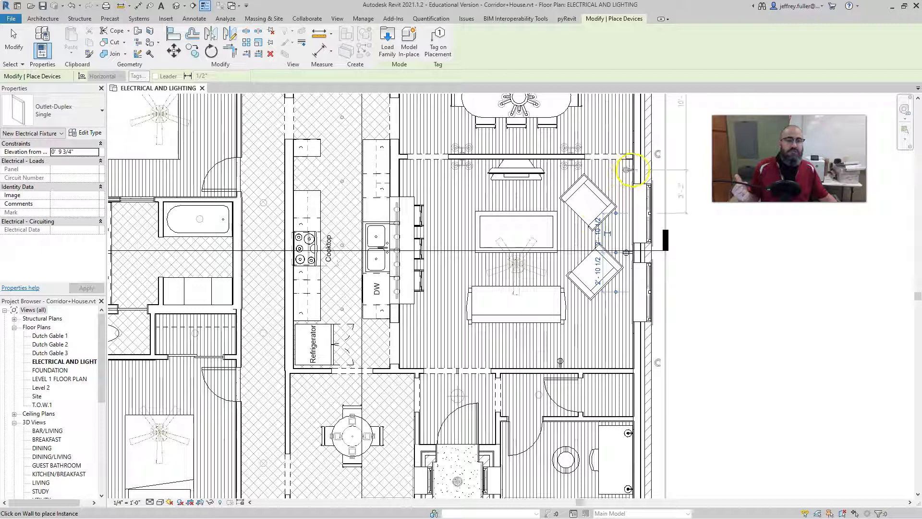
left_click(632, 169)
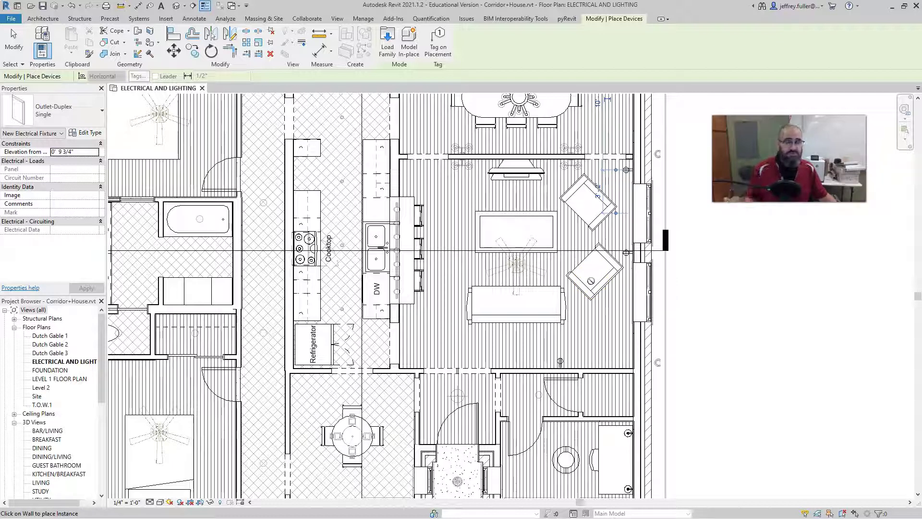
left_click(506, 157)
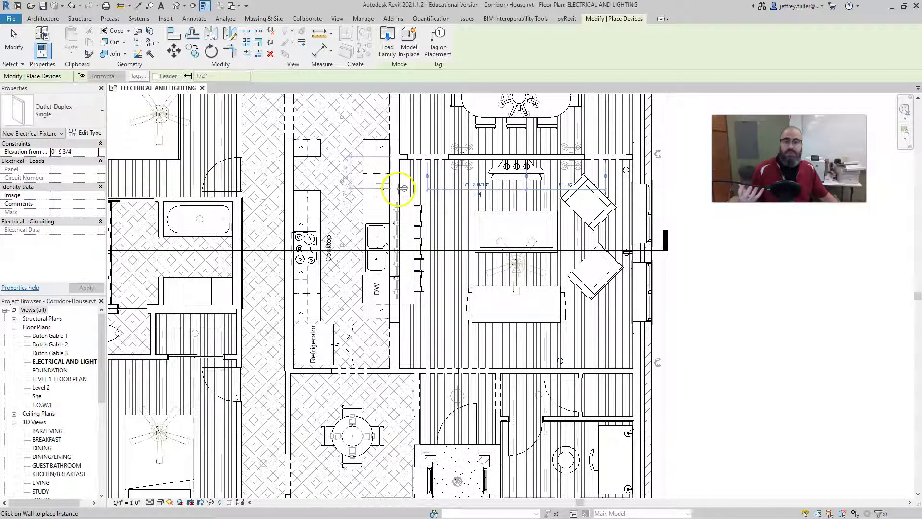
left_click(401, 188)
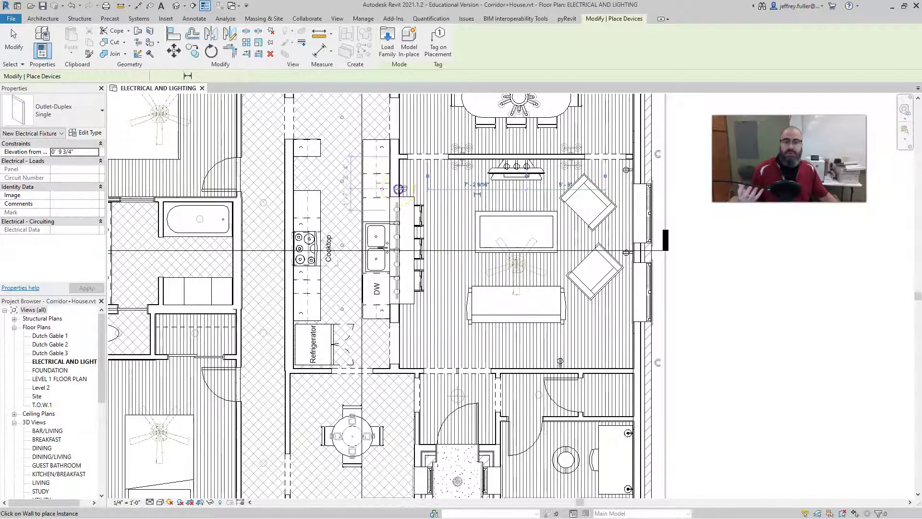
left_click(402, 312)
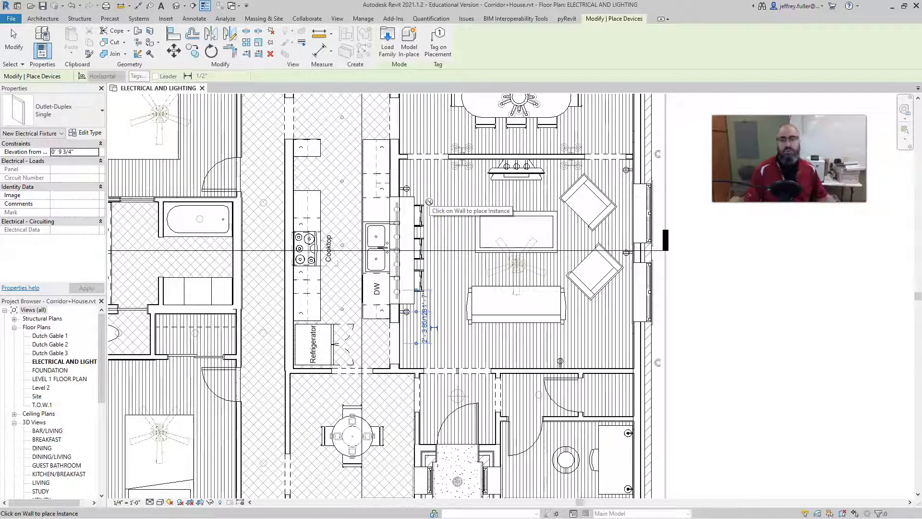
Step: Place six duplex outlets around the lower-left bedroom: two flanking the bed, two flanking the window, one beside the closet, one below the door
mouse_move(455, 245)
middle_mouse_down()
mouse_move(473, 245)
mouse_move(470, 266)
mouse_move(484, 224)
middle_mouse_up()
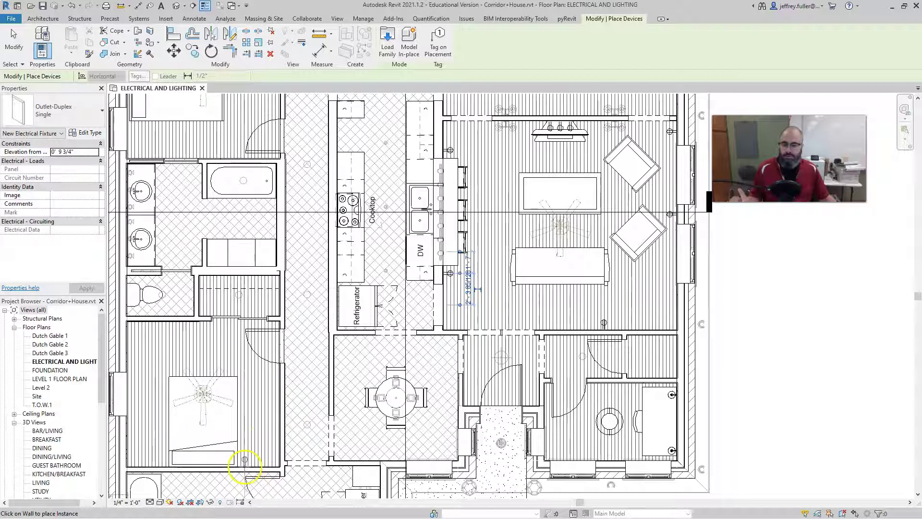
left_click(244, 464)
left_click(161, 462)
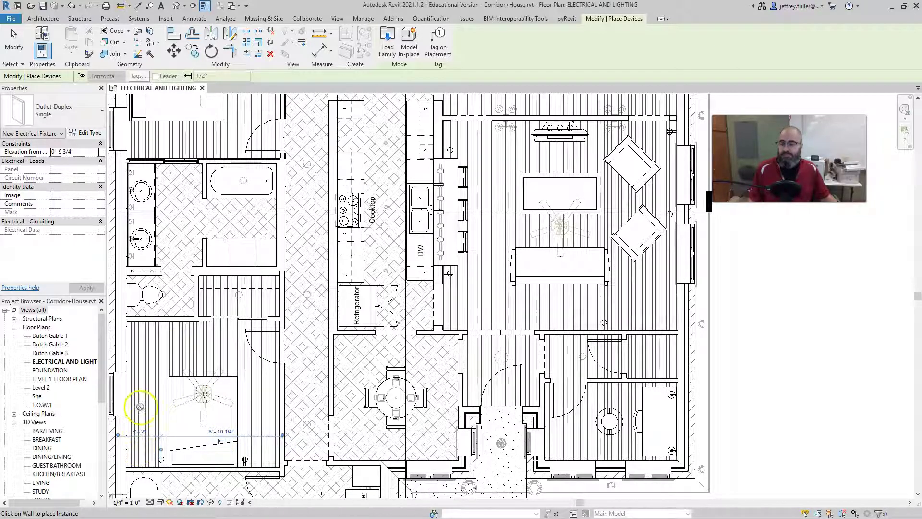
left_click(128, 432)
left_click(129, 355)
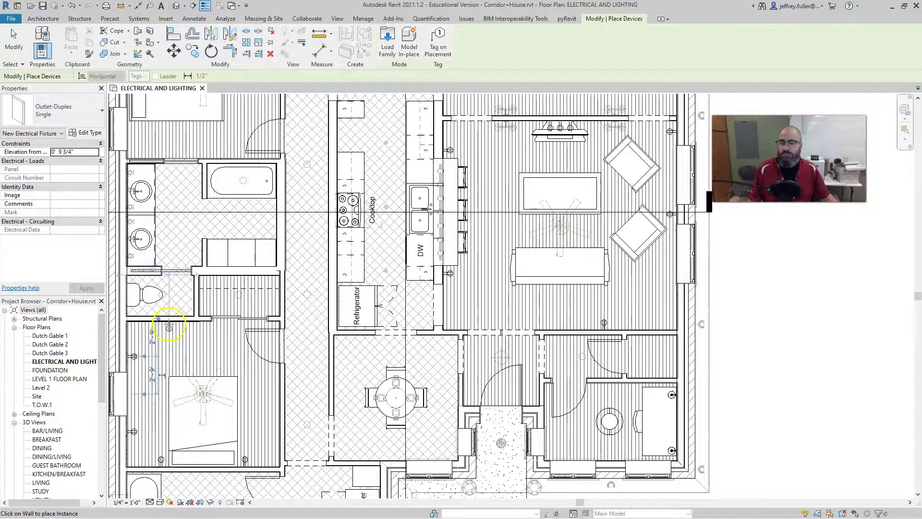
left_click(169, 326)
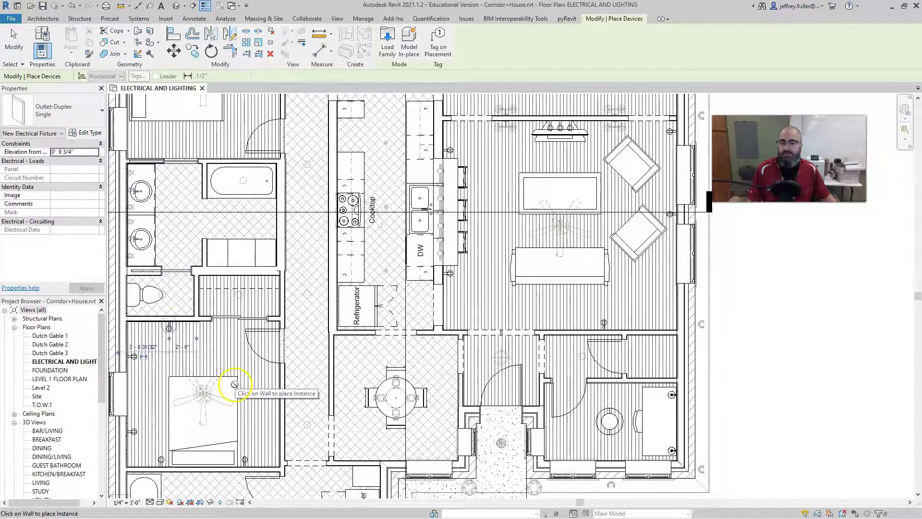
left_click(273, 413)
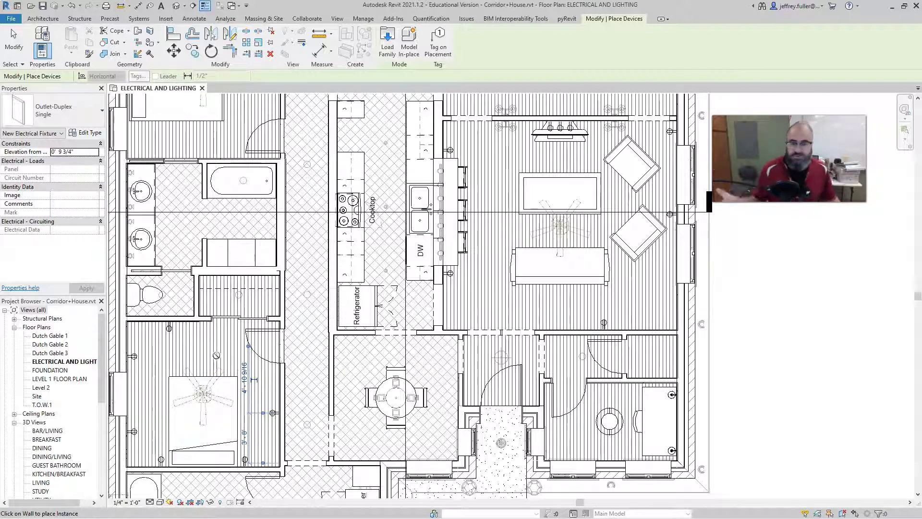
Step: Load the Outlet-GFI.rfa family from the Terminals folder for placement
left_click(388, 36)
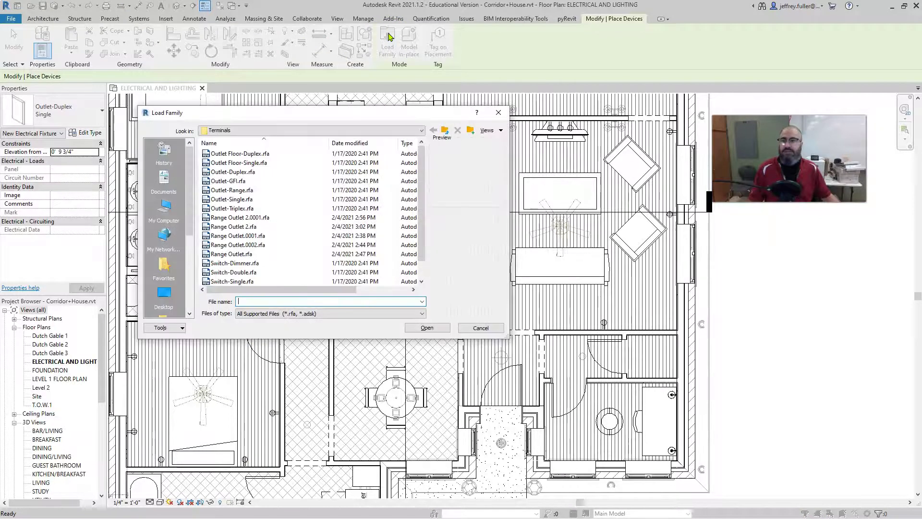
left_click(234, 181)
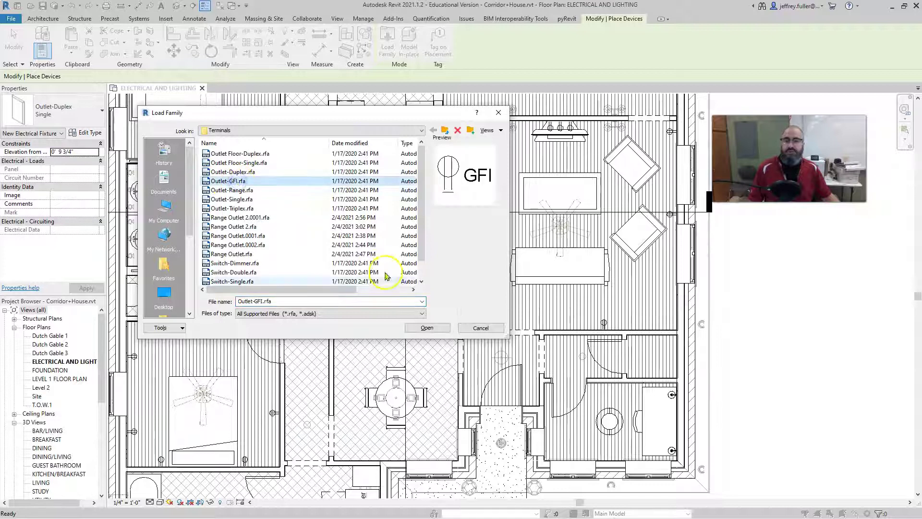
left_click(425, 327)
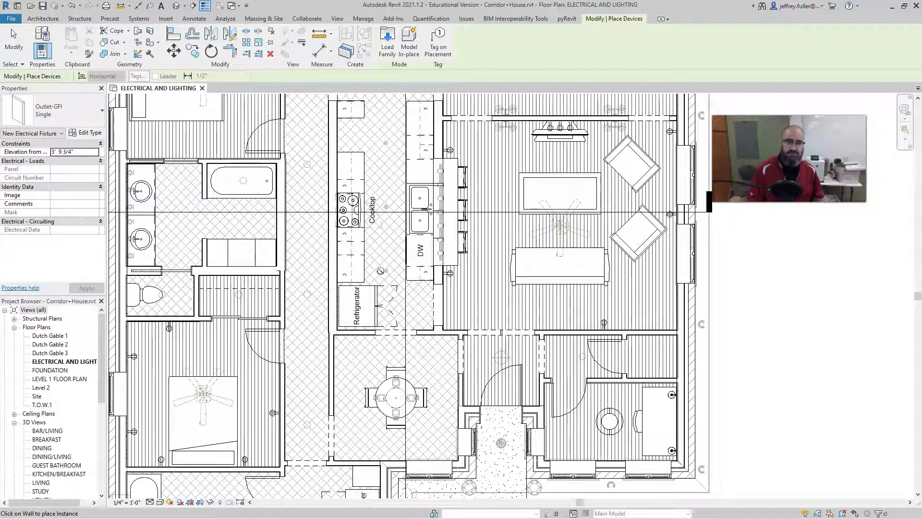
Step: Place three GFI outlets on the kitchen wall along the sink counter, between its upper end and the sink
mouse_move(391, 193)
middle_mouse_down()
mouse_move(394, 255)
mouse_move(392, 245)
middle_mouse_up()
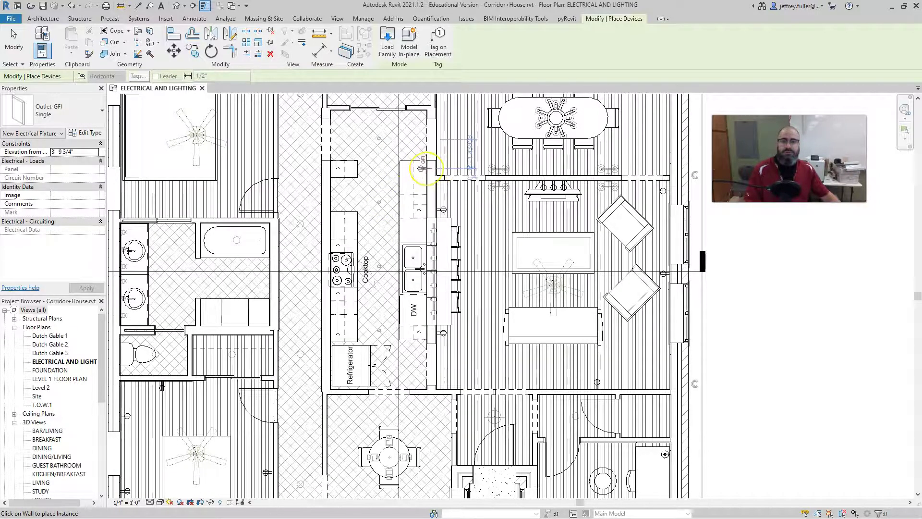
scroll(421, 168, "up", 3)
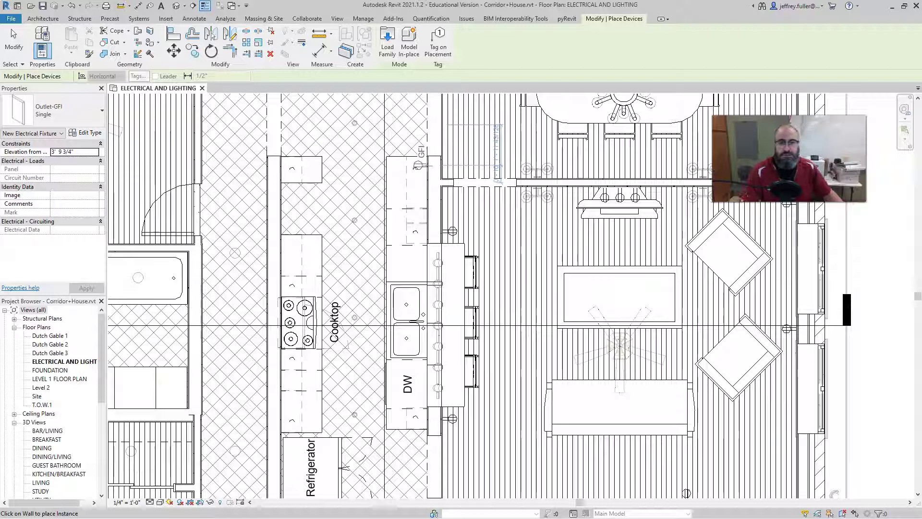
left_click(418, 164)
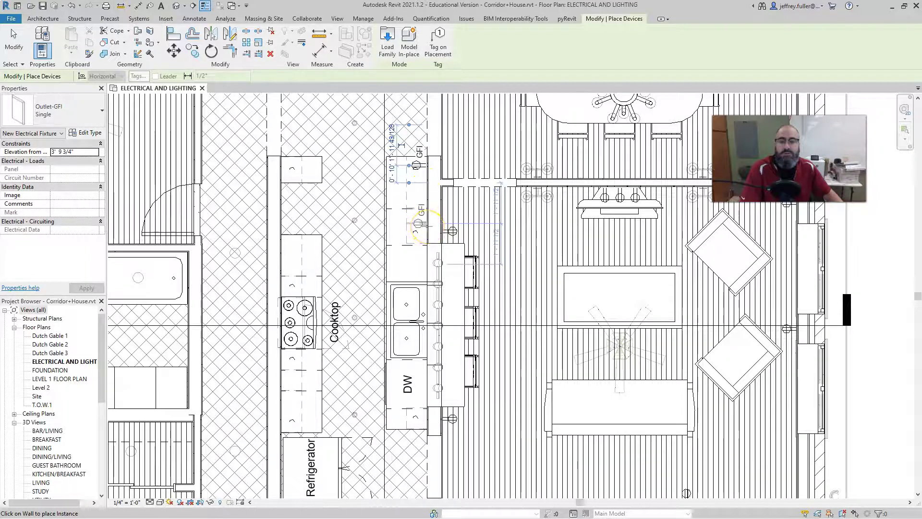
left_click(418, 223)
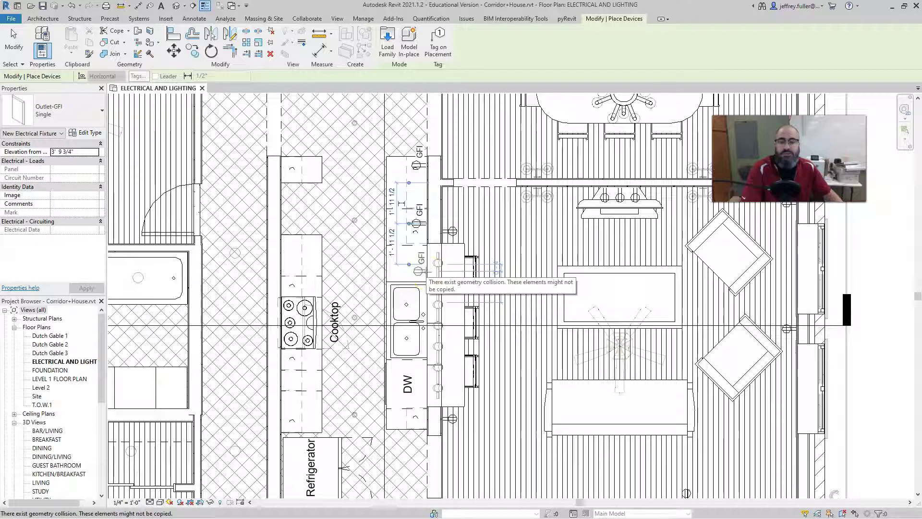
left_click(422, 271)
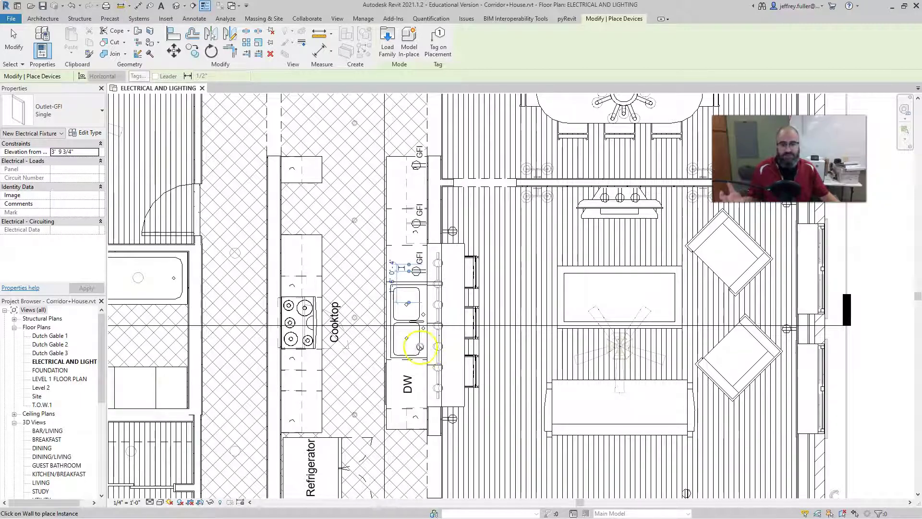
Step: Place a GFI outlet behind the dishwasher and five along the cooktop wall, from beside the refrigerator up to the small end counter
left_click(425, 373)
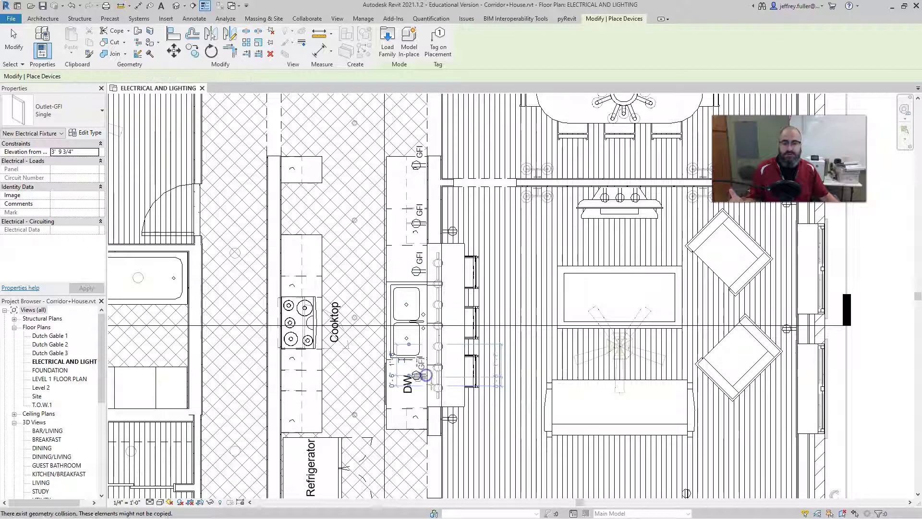
left_click(430, 300)
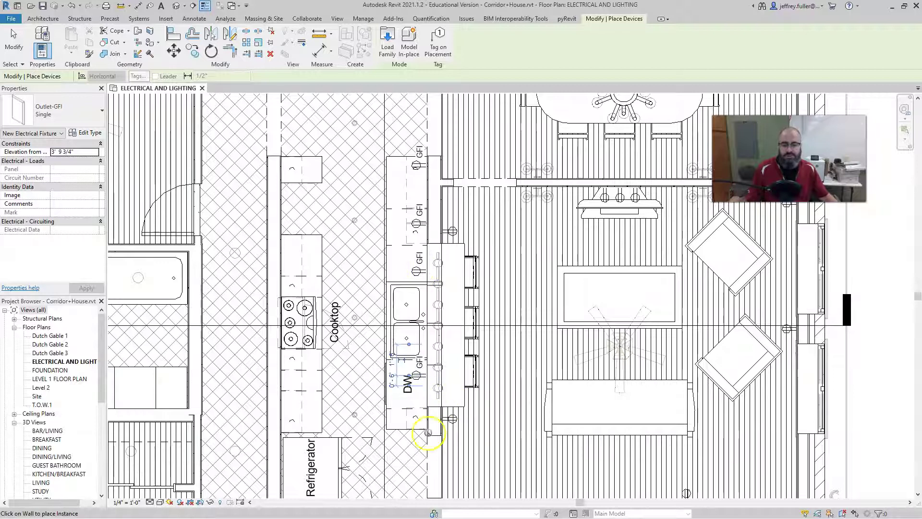
left_click(287, 364)
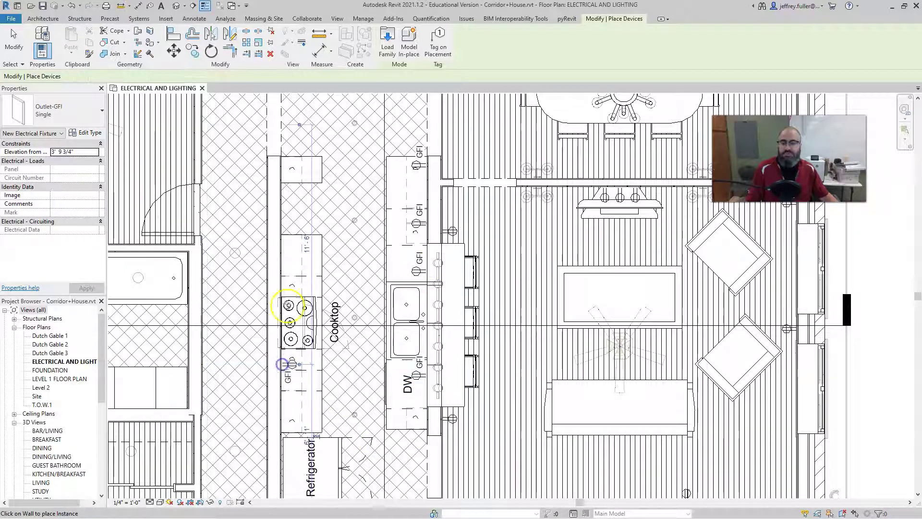
left_click(284, 289)
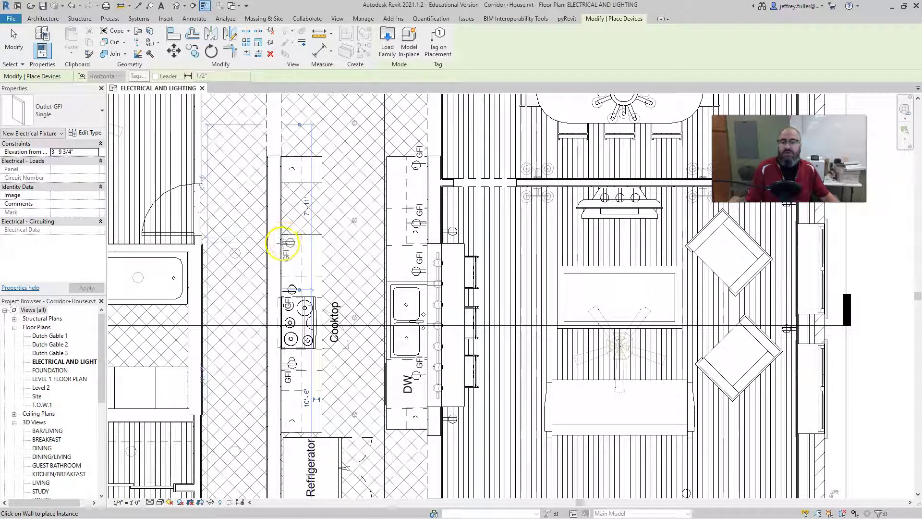
left_click(283, 243)
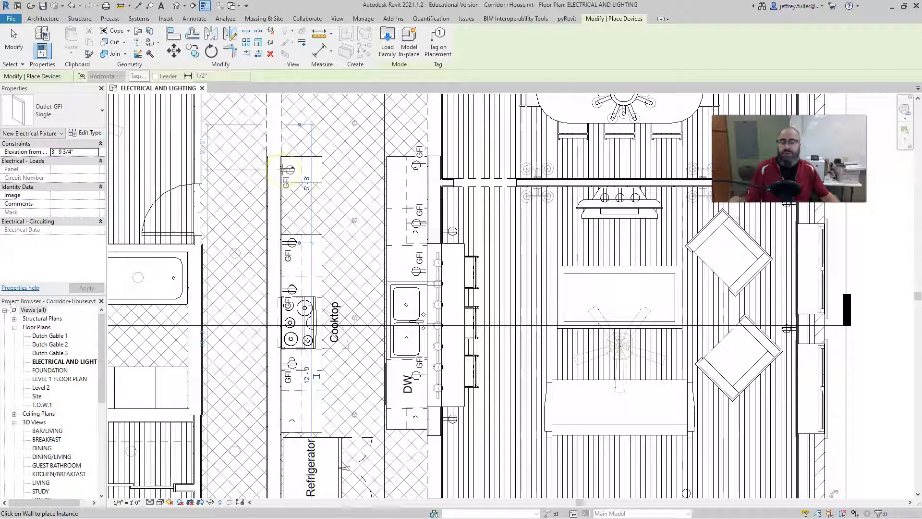
left_click(283, 170)
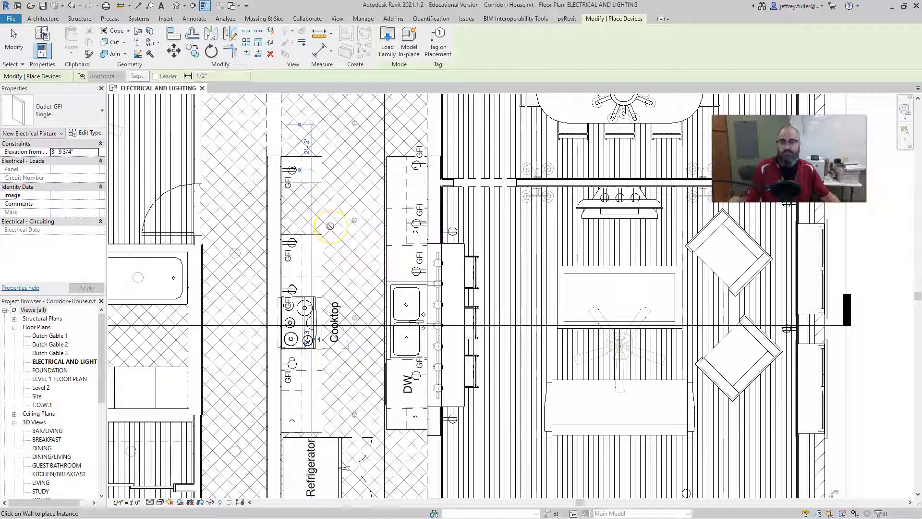
left_click(280, 426)
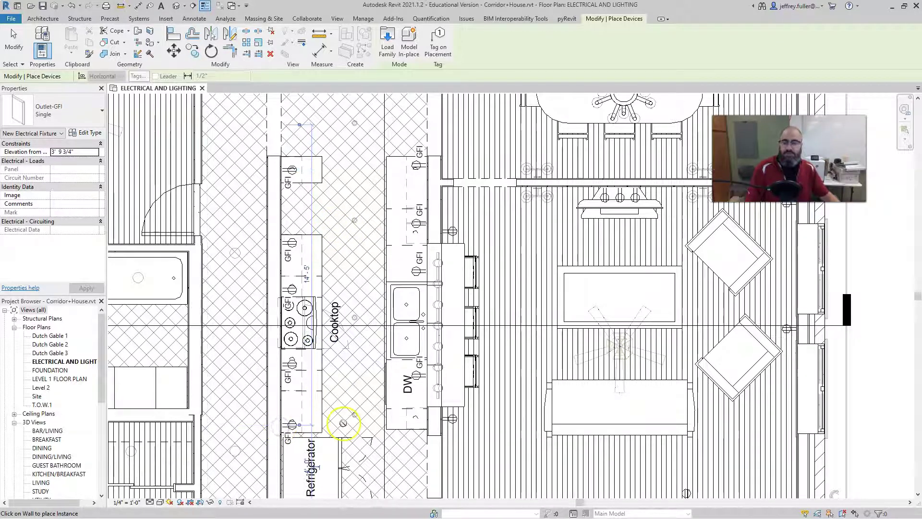
Step: Place three GFI outlets in the lower-left bathroom: beside the right sink, between the two sinks, and on the wall opposite the vanity
scroll(343, 422, "up", 2)
scroll(343, 423, "down", 3)
scroll(360, 346, "up", 2)
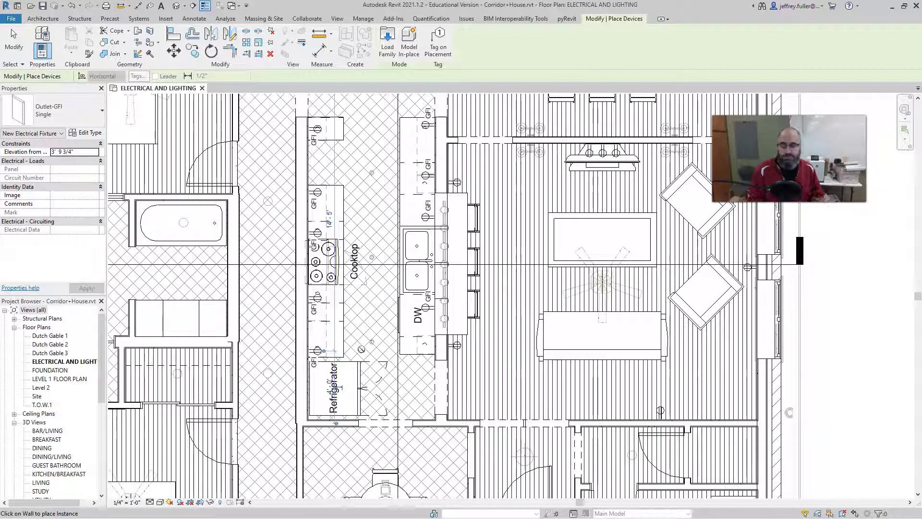
scroll(361, 349, "down", 2)
middle_click_drag(362, 353, 410, 330)
middle_click_drag(366, 390, 508, 238)
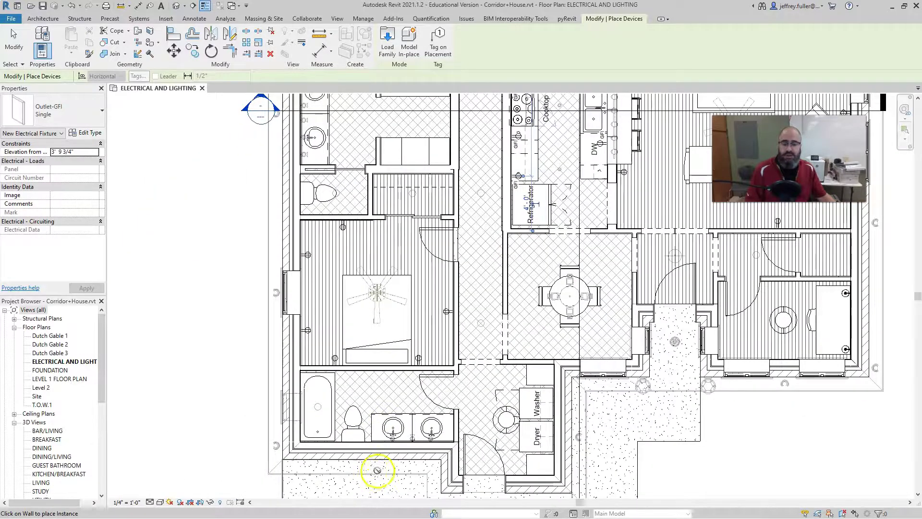
scroll(377, 470, "up", 2)
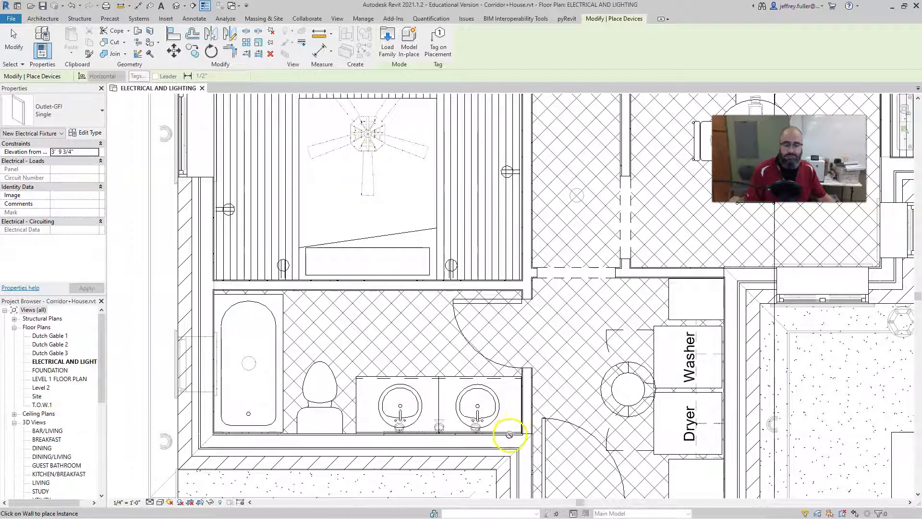
left_click(508, 431)
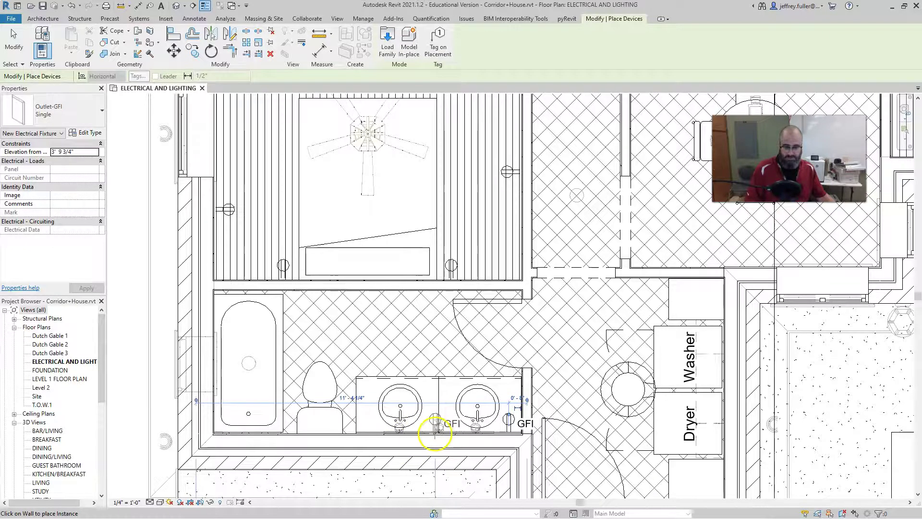
left_click(433, 430)
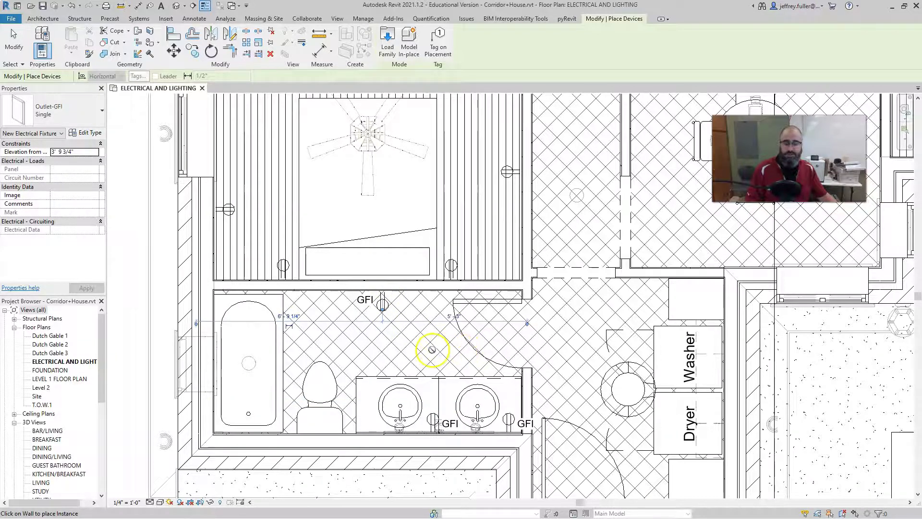
Step: Place three GFI outlets in the middle bathroom: below the lower sink, between the sinks, and on the short wall opposite the lower sink
scroll(417, 350, "down", 1)
middle_click_drag(362, 372, 369, 394)
scroll(368, 393, "down", 1)
middle_click_drag(328, 361, 327, 427)
middle_click_drag(347, 267, 299, 439)
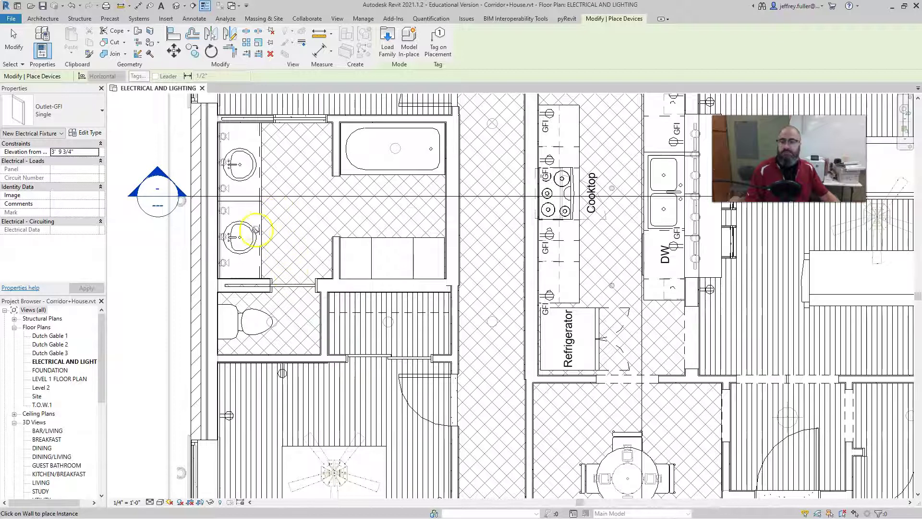
left_click(220, 262)
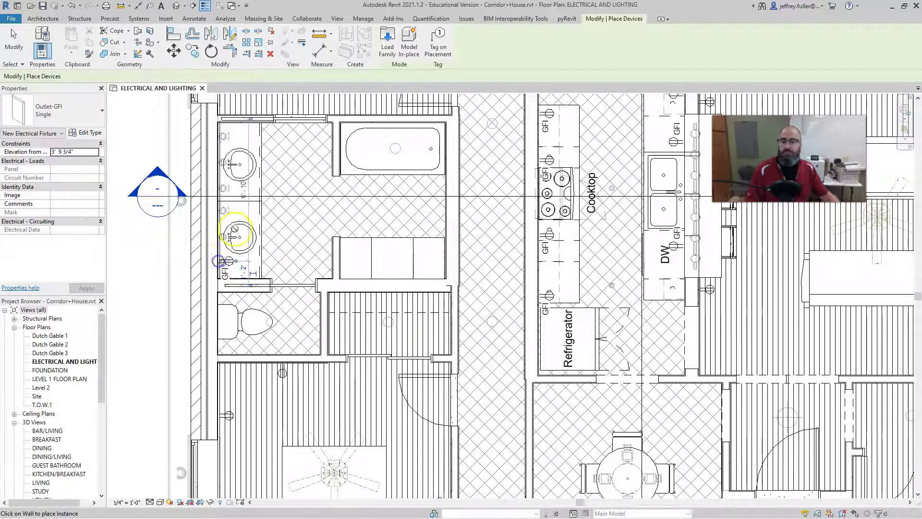
left_click(222, 195)
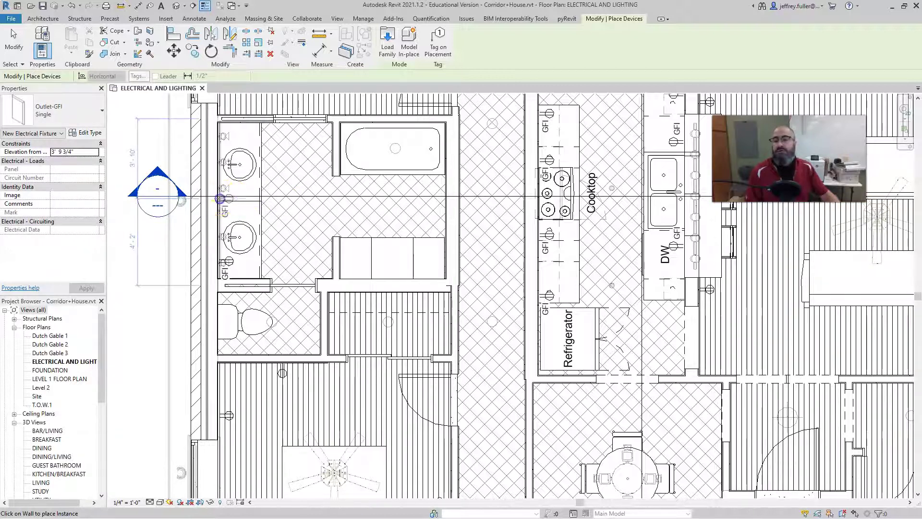
left_click(219, 197)
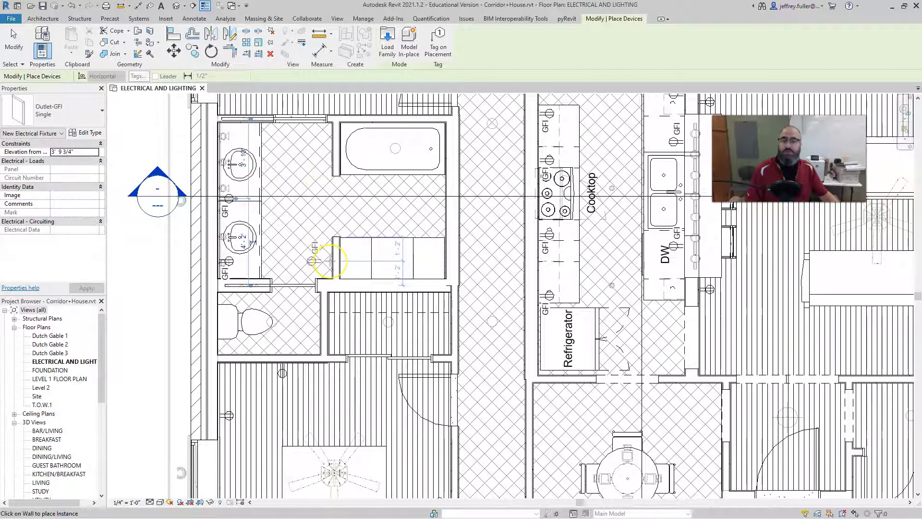
left_click(324, 260)
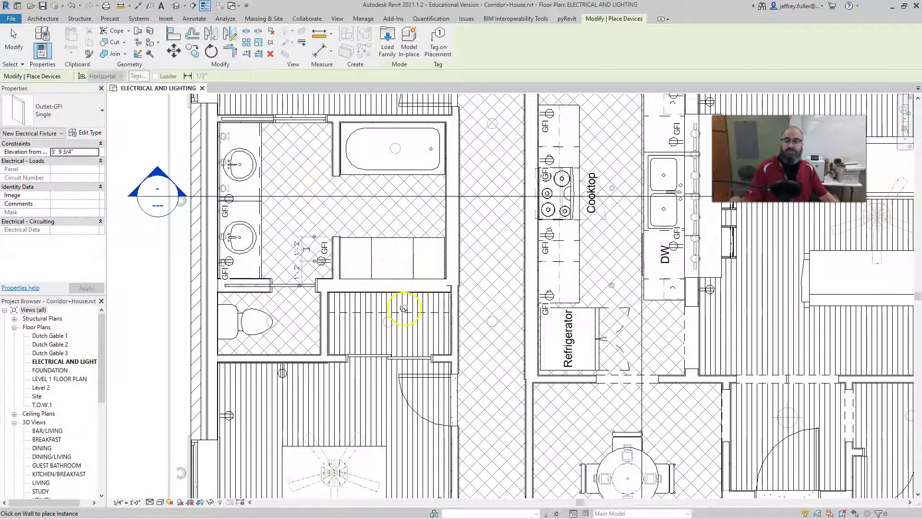
Step: Place a GFI outlet inside the upper-left bedroom's closet, on the wall to the right of the door opening, and end outlet placement
middle_click_drag(319, 243, 321, 330)
left_click(313, 356)
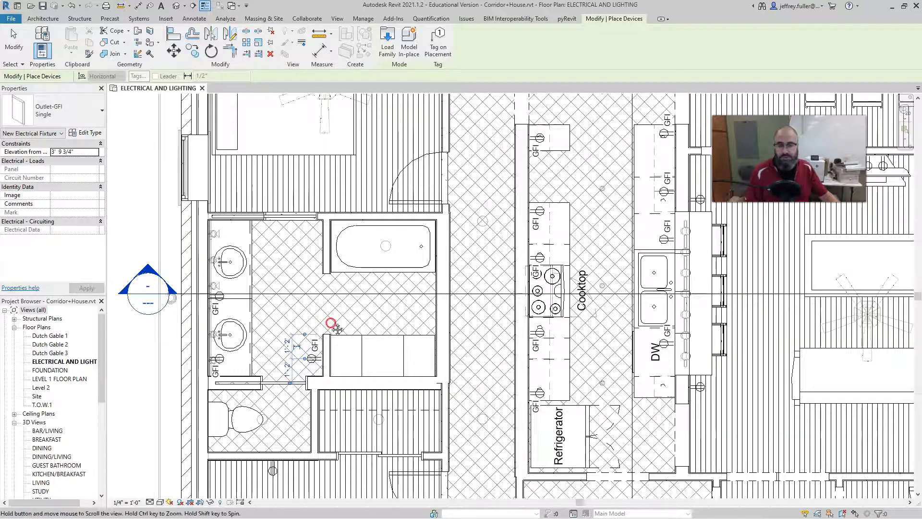
scroll(329, 321, "down", 3)
middle_click_drag(393, 357, 372, 394)
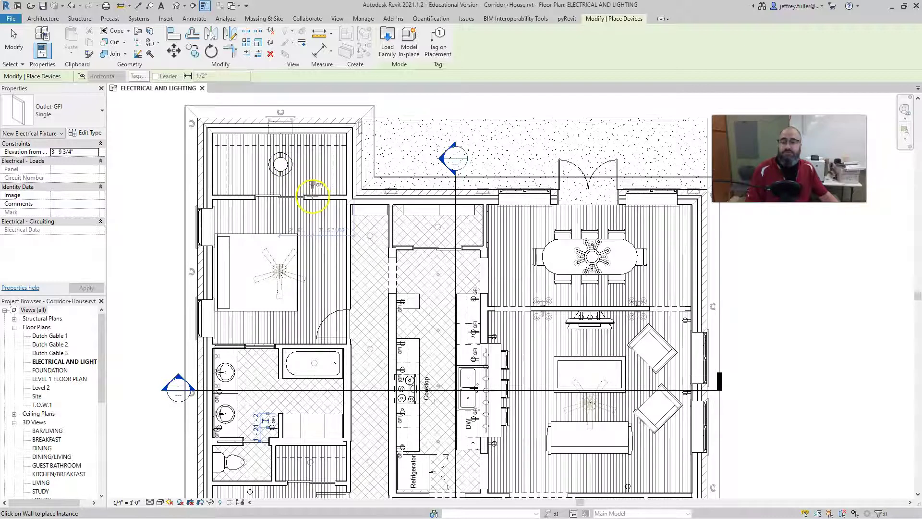
left_click(313, 196)
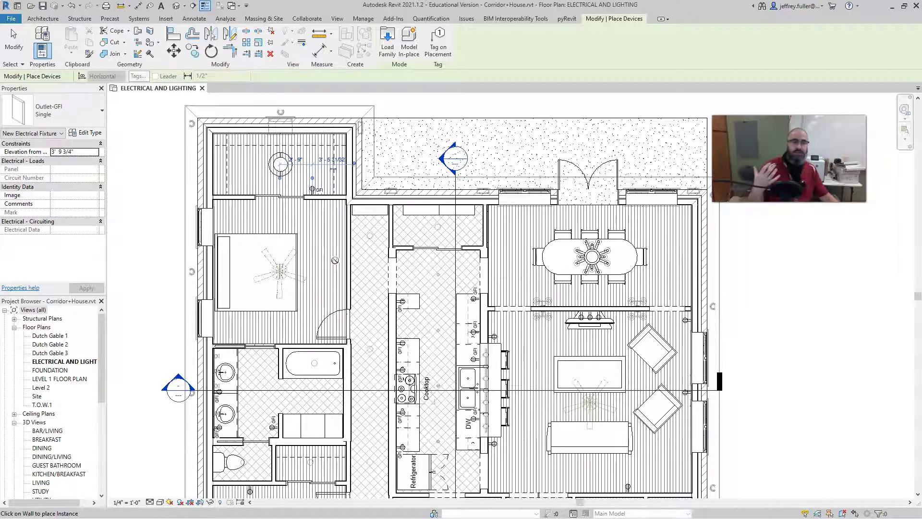
left_click(318, 184)
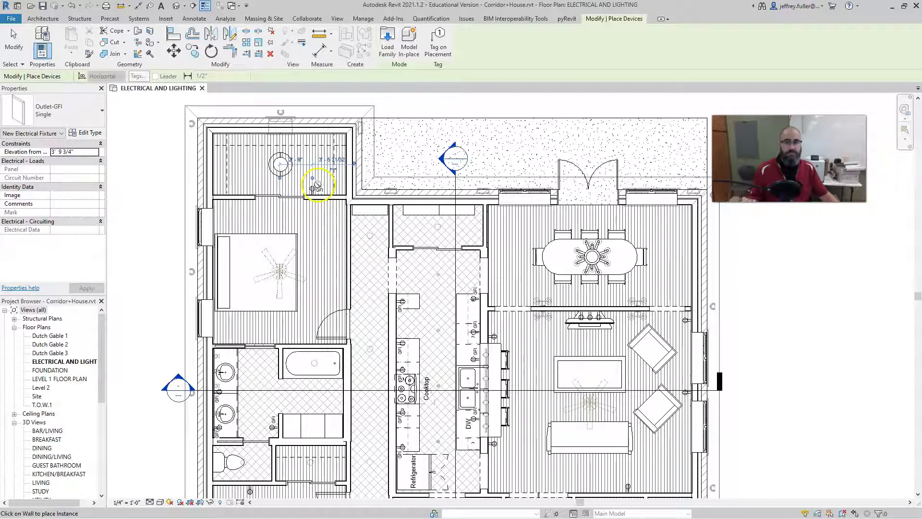
left_click(314, 190)
left_click(334, 251)
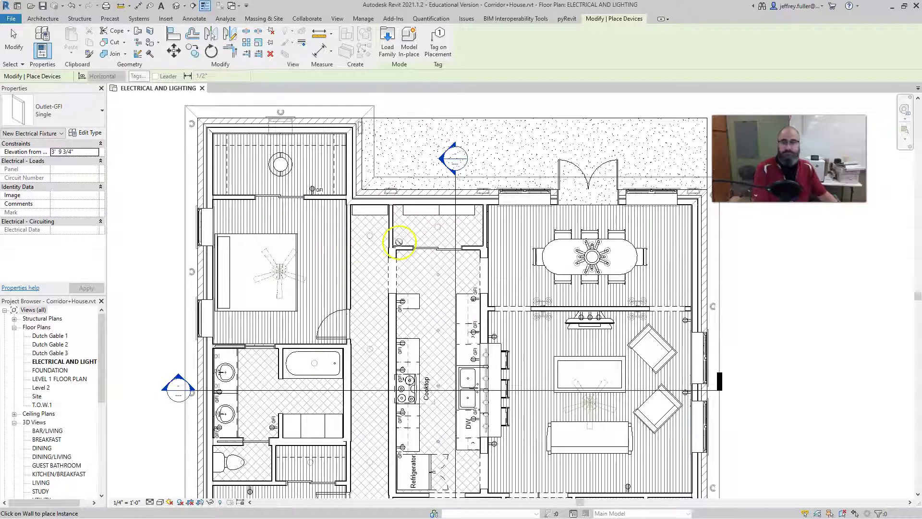
key("Escape")
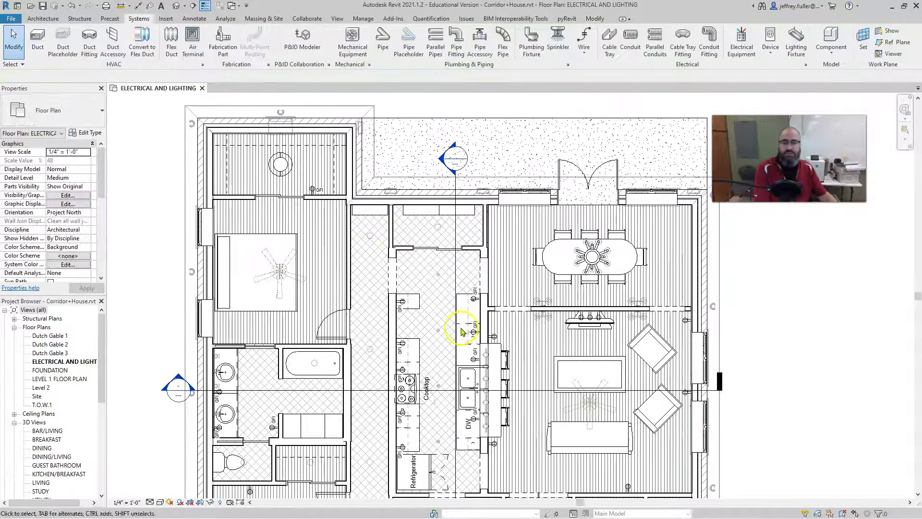
Step: Examine the outlet layout across the whole floor plan, including the hallway, its end shelving and the remaining rooms
middle_click_drag(469, 330, 477, 206)
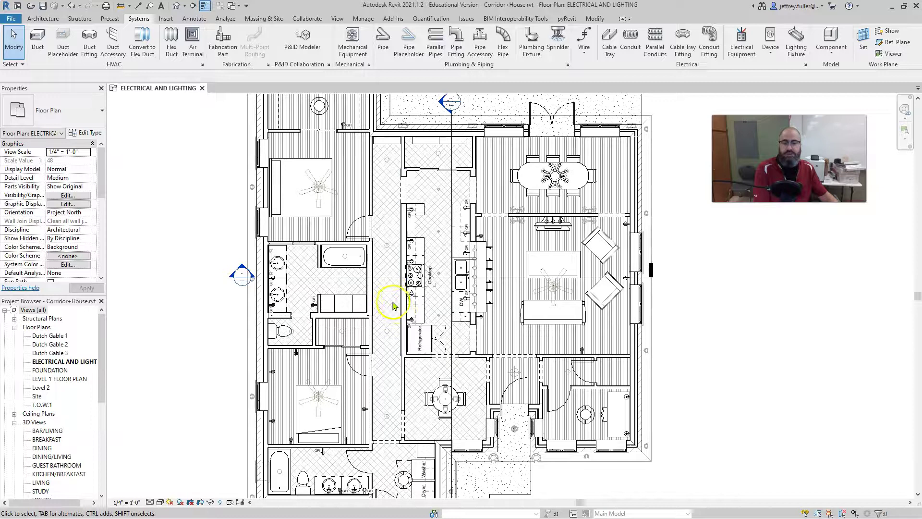
middle_click_drag(391, 288, 401, 238)
scroll(404, 234, "down", 1)
scroll(410, 232, "down", 1)
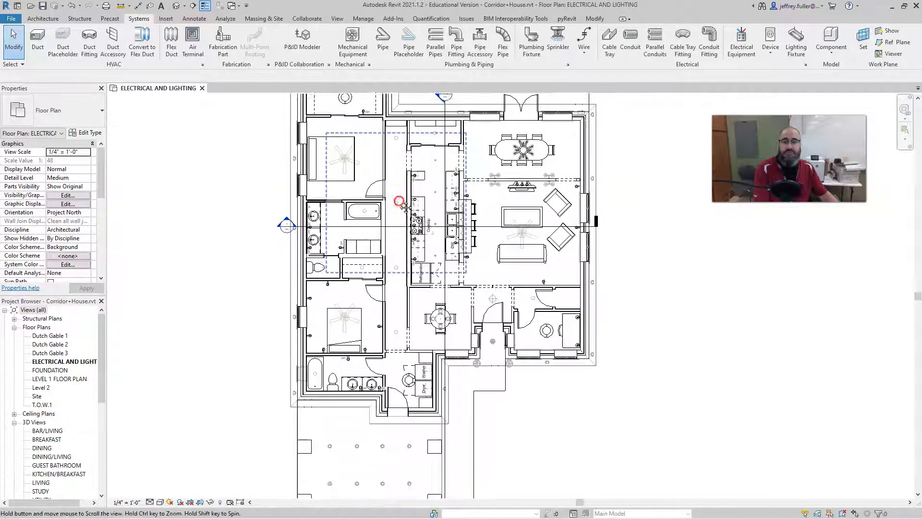
middle_click_drag(399, 203, 397, 233)
scroll(397, 233, "down", 1)
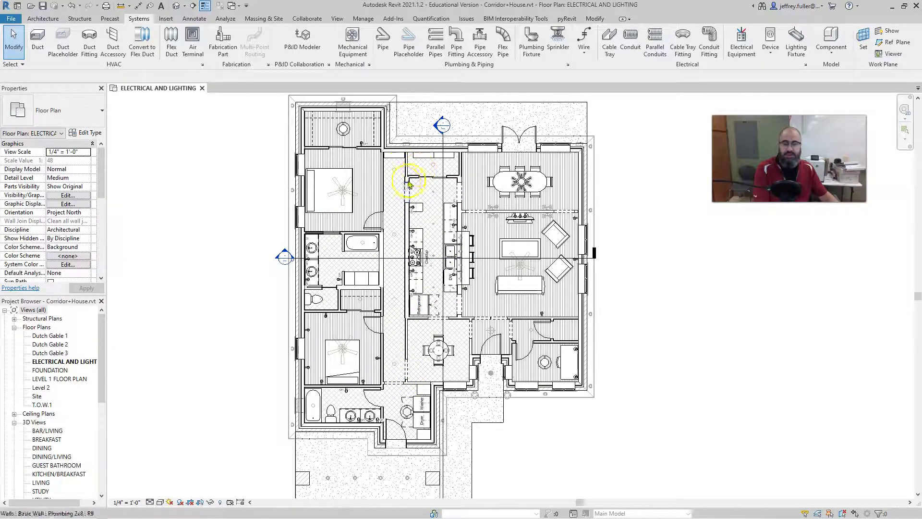
scroll(401, 173, "up", 3)
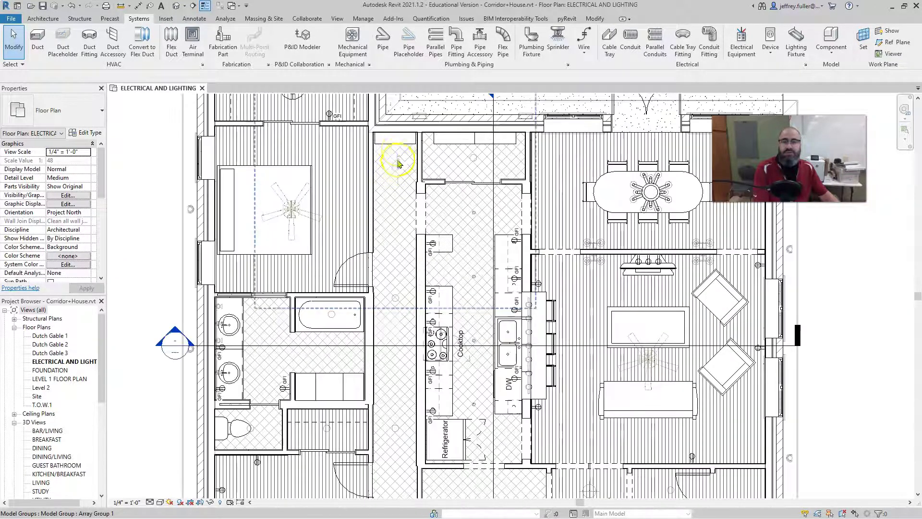
left_click(401, 160)
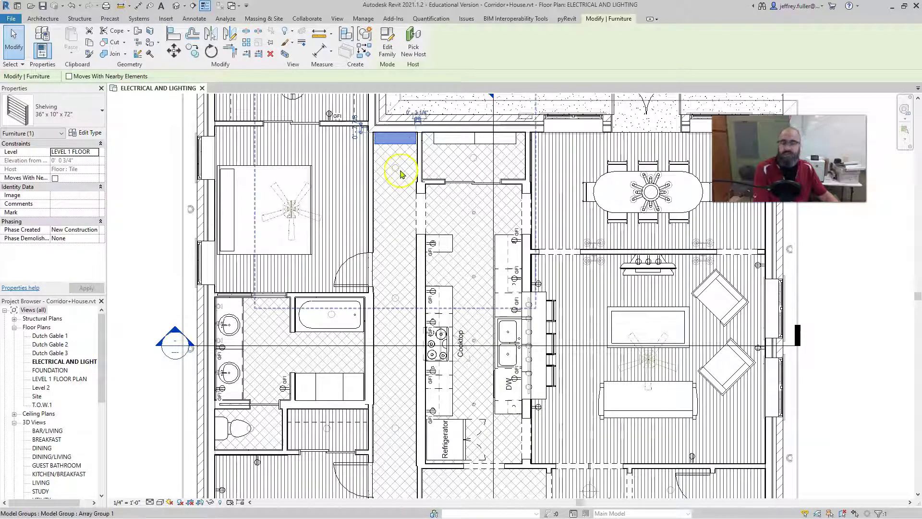
left_click(398, 177)
scroll(404, 183, "down", 2)
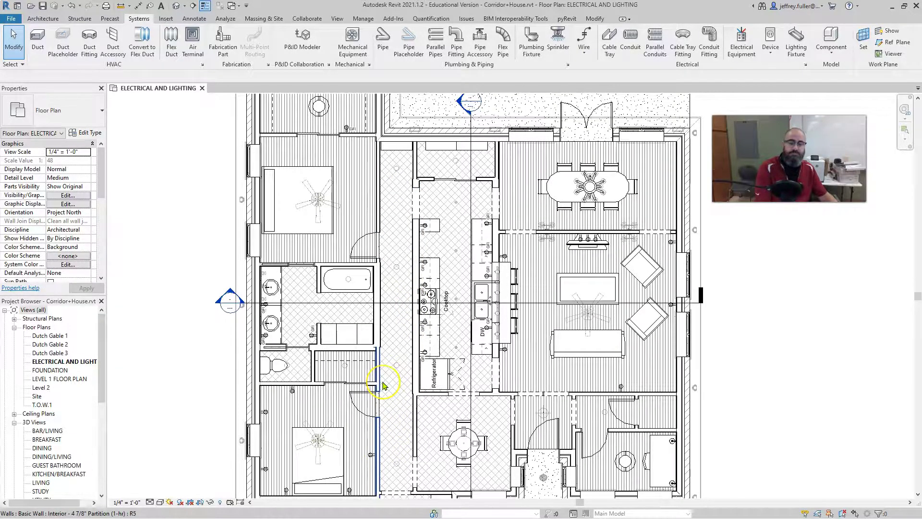
scroll(382, 384, "down", 3)
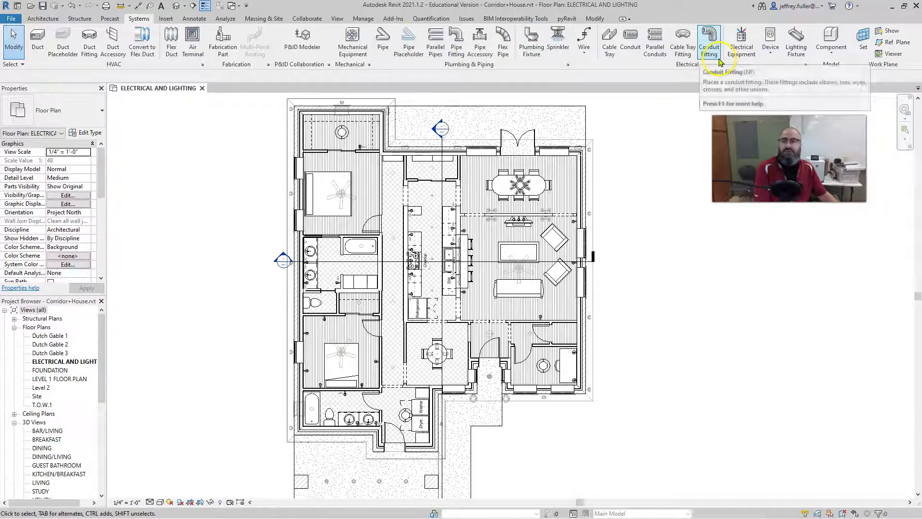
Step: Load the Range Outlet 2.rfa electrical fixture family from the Terminals folder
left_click(770, 53)
left_click(792, 70)
left_click(387, 47)
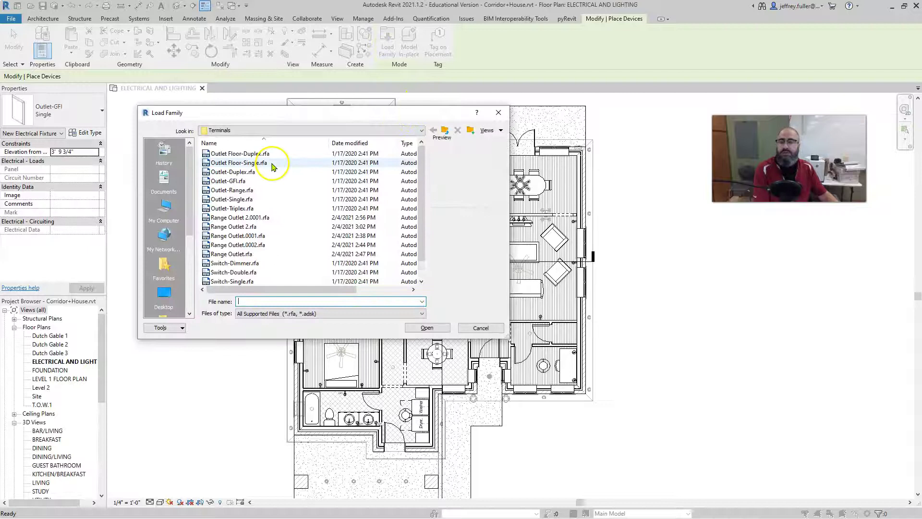
scroll(267, 185, "down", 1)
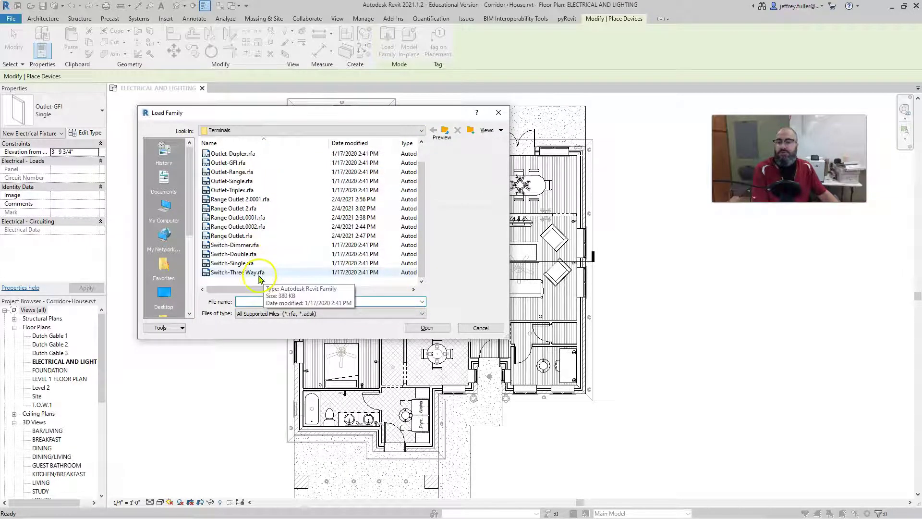
scroll(252, 265, "up", 1)
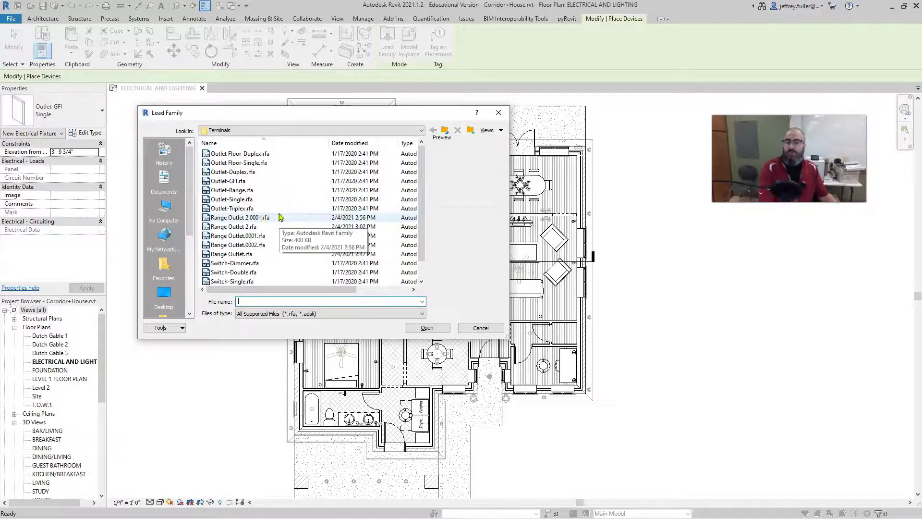
left_click(263, 229)
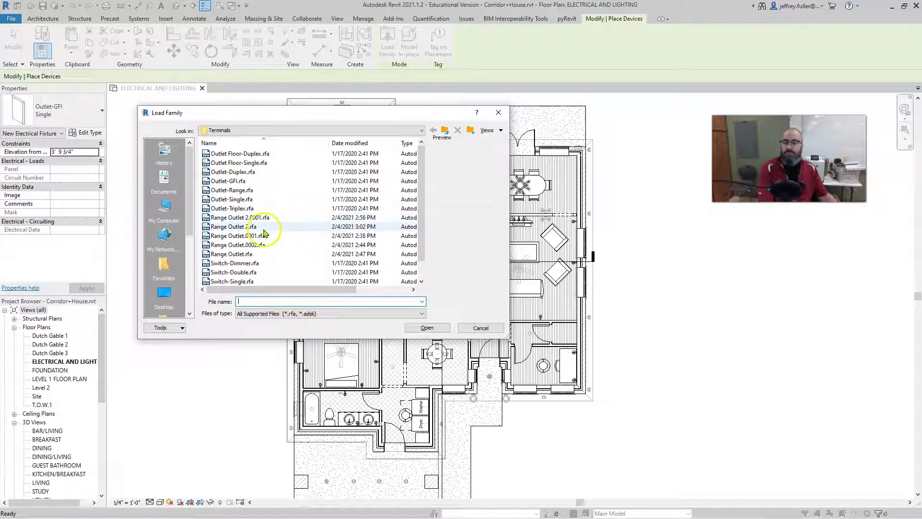
left_click(236, 227)
left_click(434, 328)
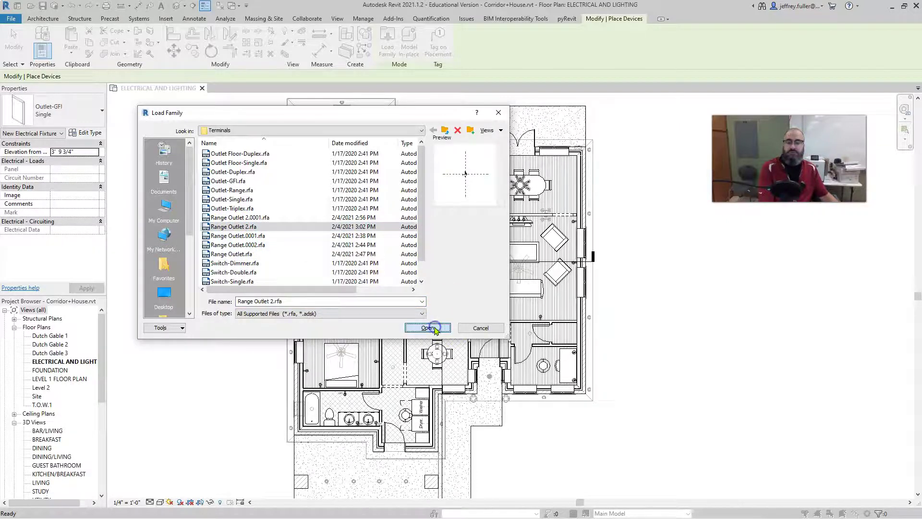
Step: Place a Range Outlet 2 behind the cooktop on the kitchen wall and dismiss the identical-instances warning
scroll(468, 262, "up", 5)
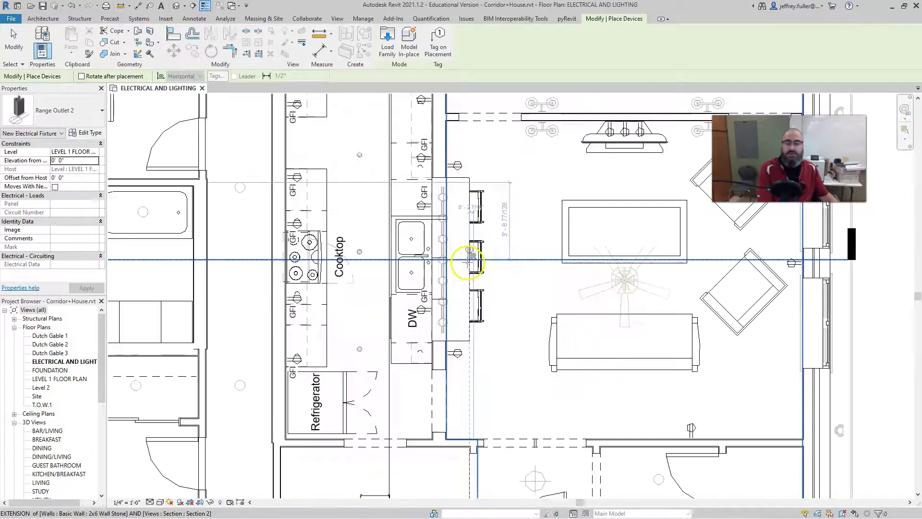
scroll(468, 262, "up", 2)
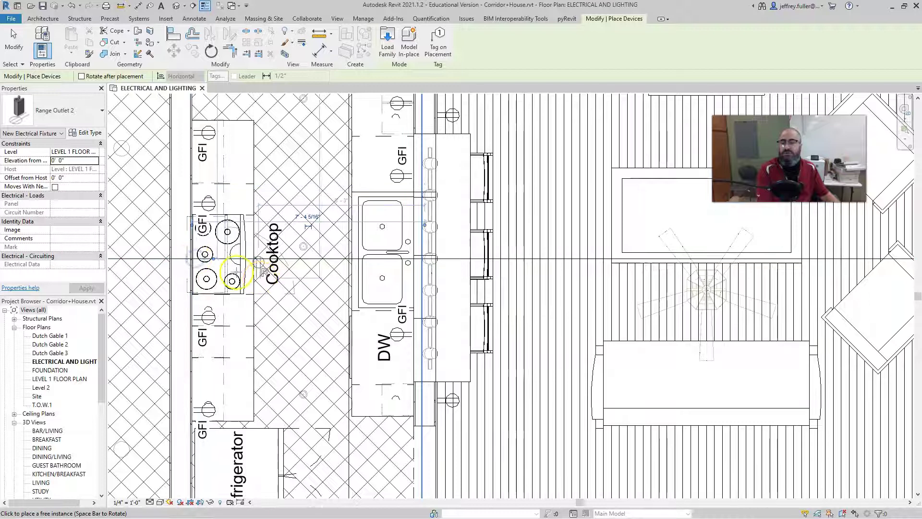
left_click(190, 259)
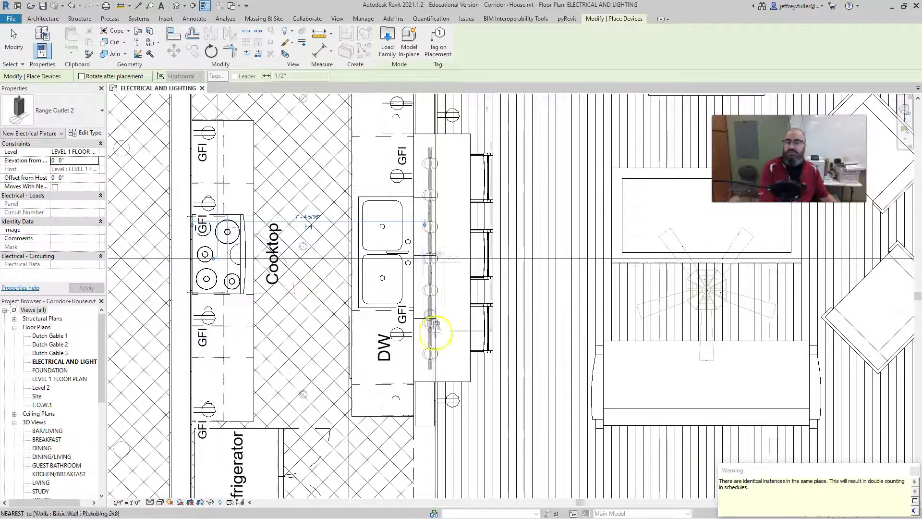
left_click(914, 471)
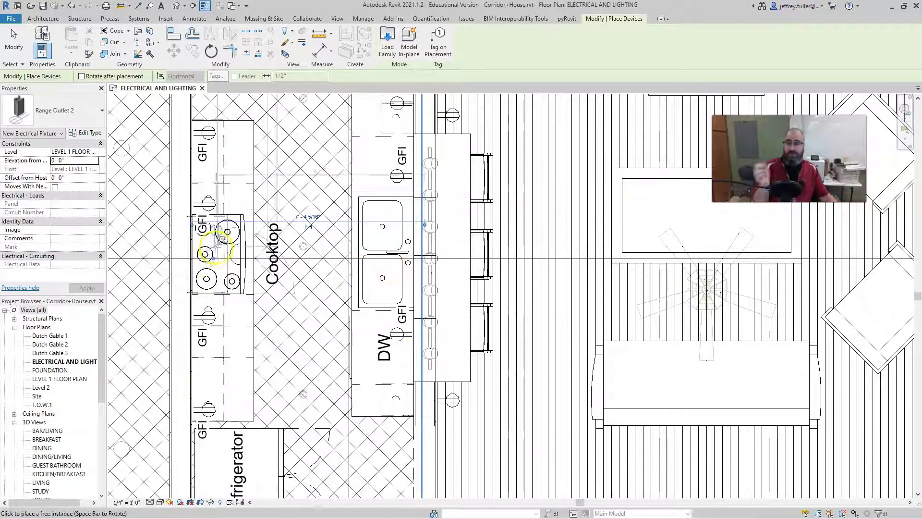
left_click(204, 254)
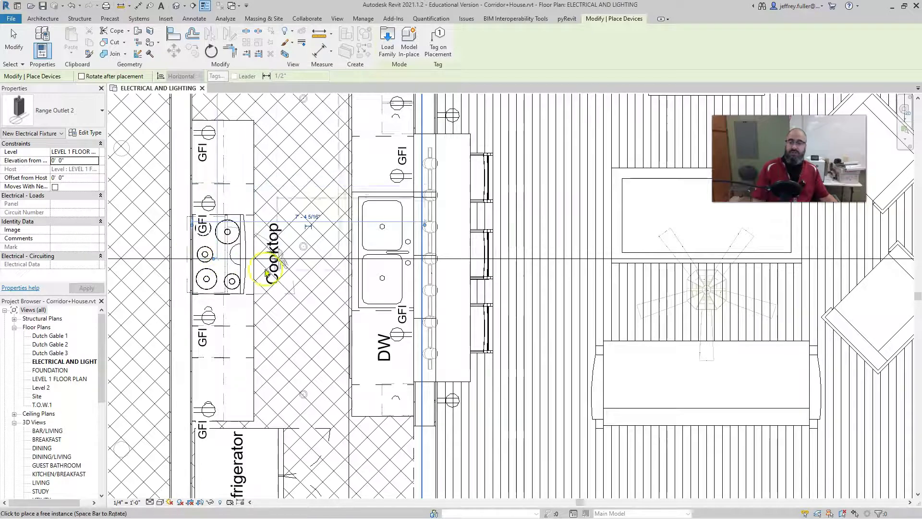
Step: Review the electrical plan of the entire house, from the kitchen and living room out to the column-lined area below
scroll(322, 266, "down", 2)
scroll(325, 264, "down", 6)
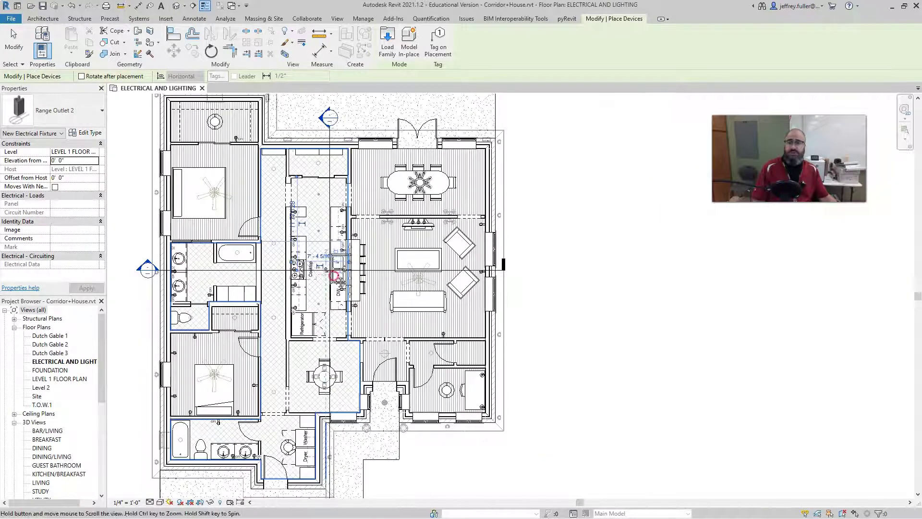
middle_click_drag(327, 275, 361, 288)
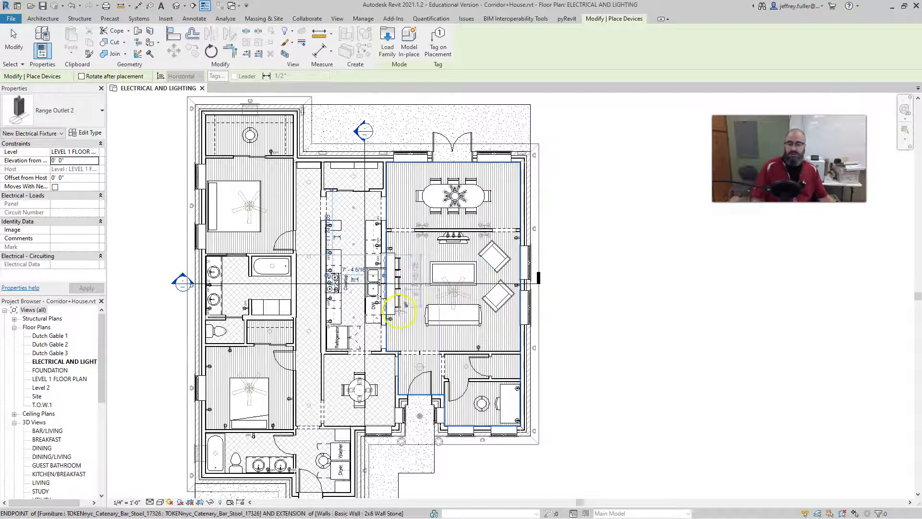
middle_click_drag(372, 329, 403, 311)
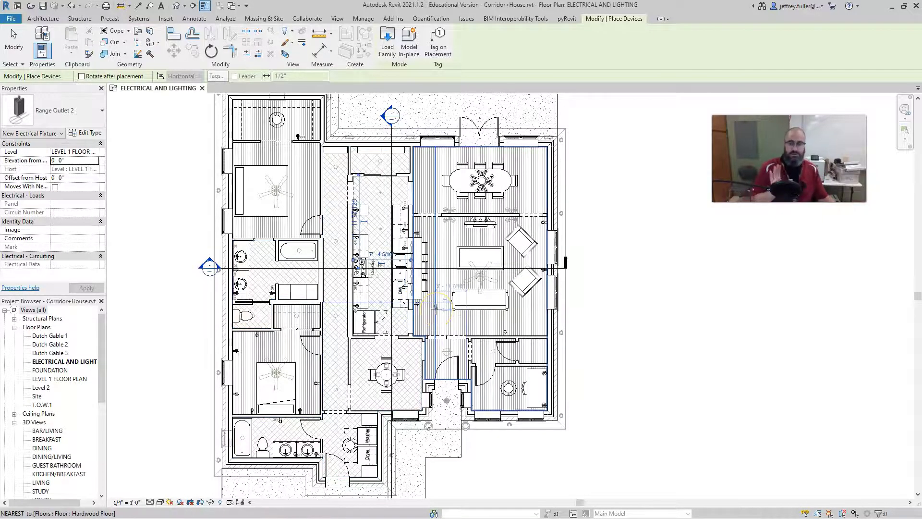
left_click(447, 268)
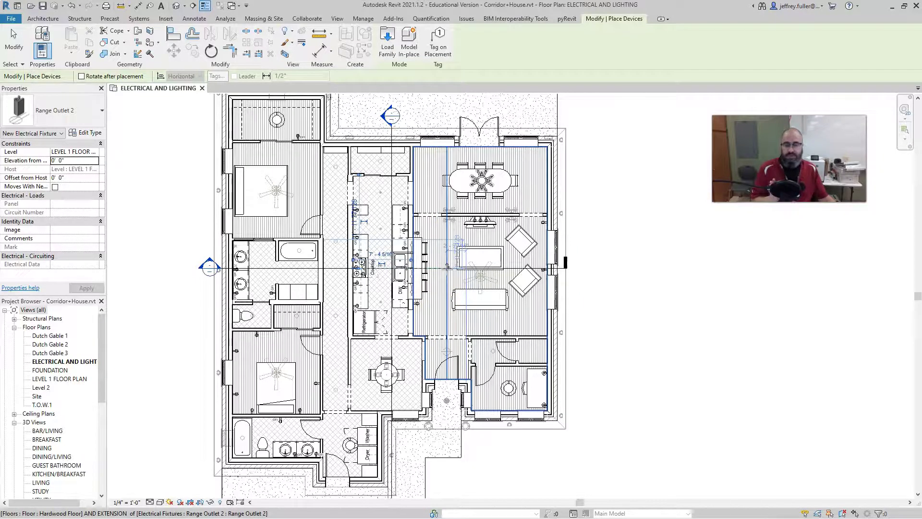
left_click(446, 248)
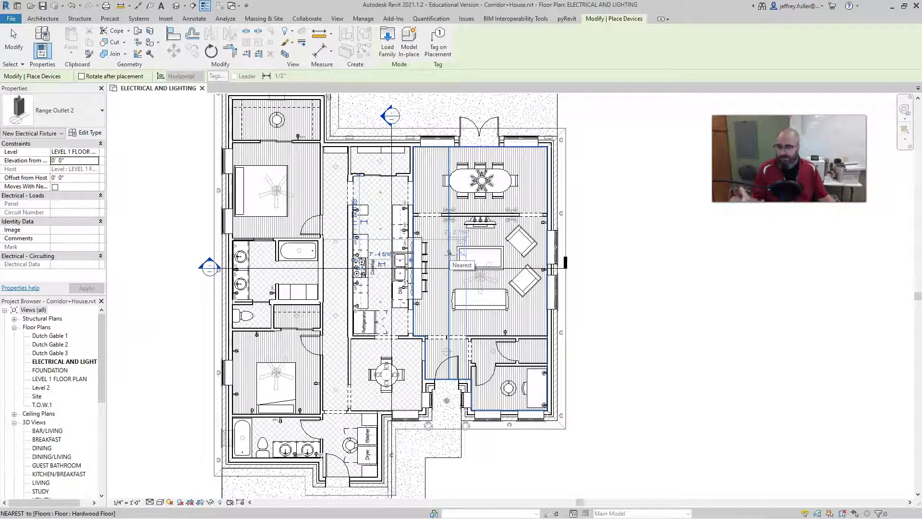
left_click(475, 254)
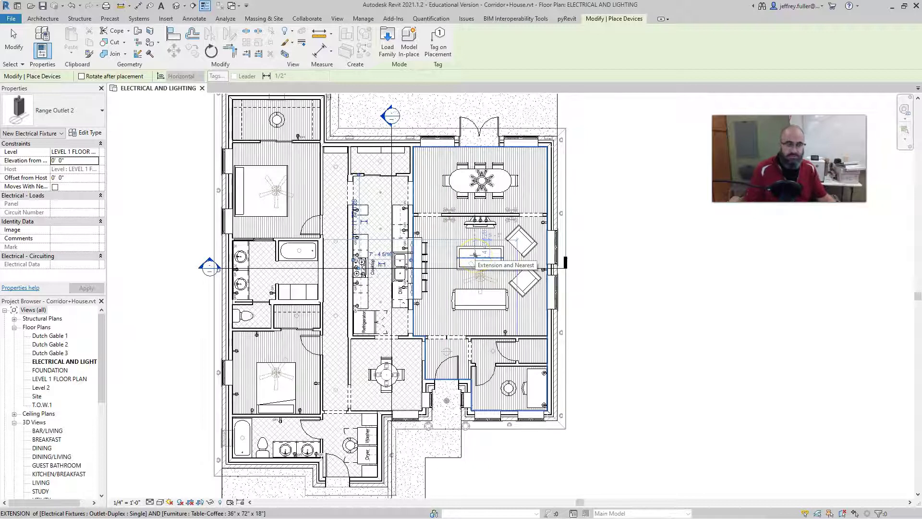
scroll(473, 255, "down", 1)
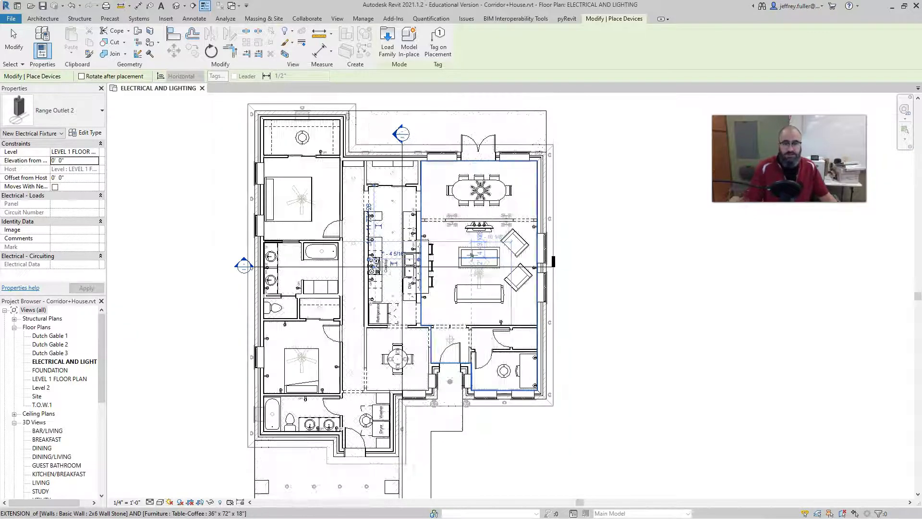
middle_click_drag(468, 323, 497, 320)
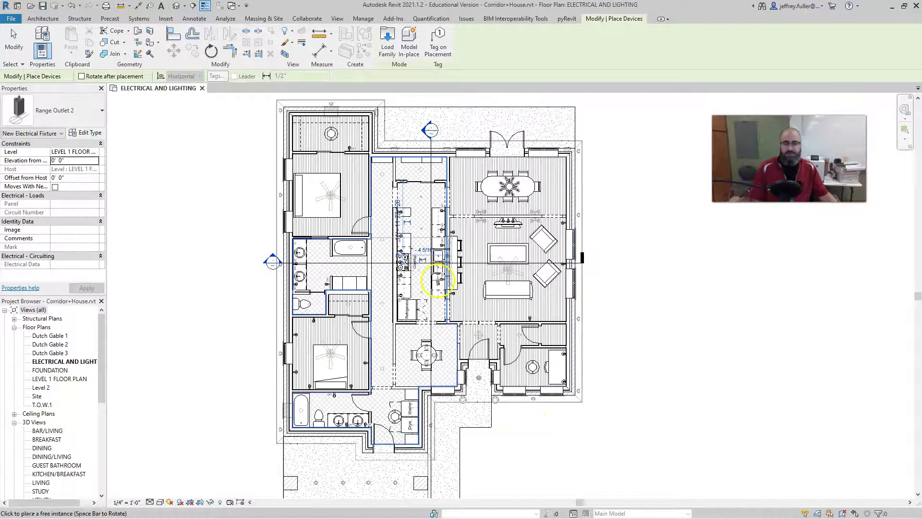
scroll(422, 274, "down", 1)
middle_click_drag(209, 291, 238, 270)
scroll(247, 317, "down", 1)
middle_click_drag(246, 316, 240, 292)
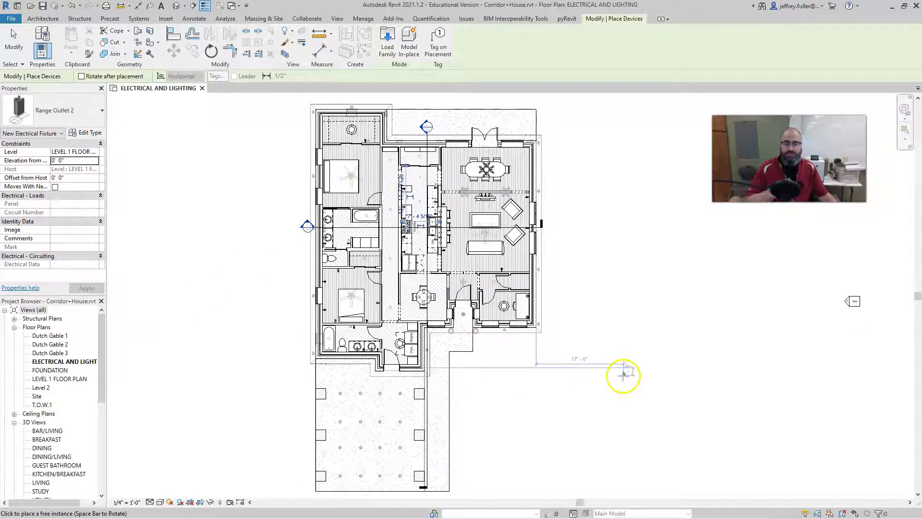